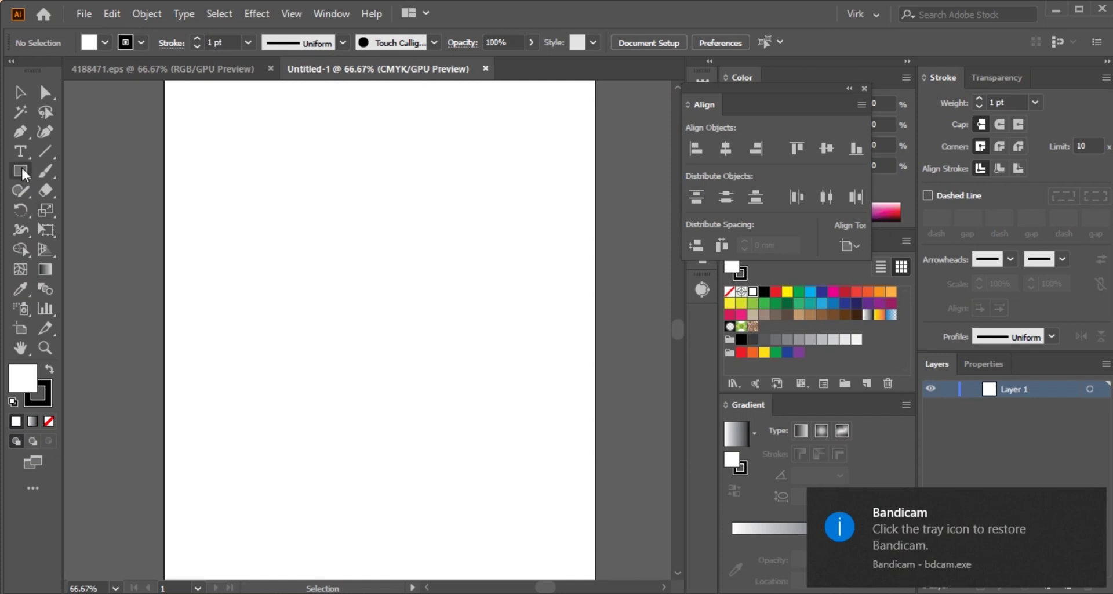
Step: Draw a circle with the Ellipse tool and position it on the artboard
left_click_drag(23, 174, 58, 211)
left_click_drag(388, 273, 475, 361)
key("ctrl+plus")
key("ctrl+plus")
key("ctrl+plus")
key("v")
left_click_drag(436, 284, 414, 320)
left_click(256, 14)
left_click(541, 199)
Step: Give the circle an orange fill and no stroke
double_click(23, 378)
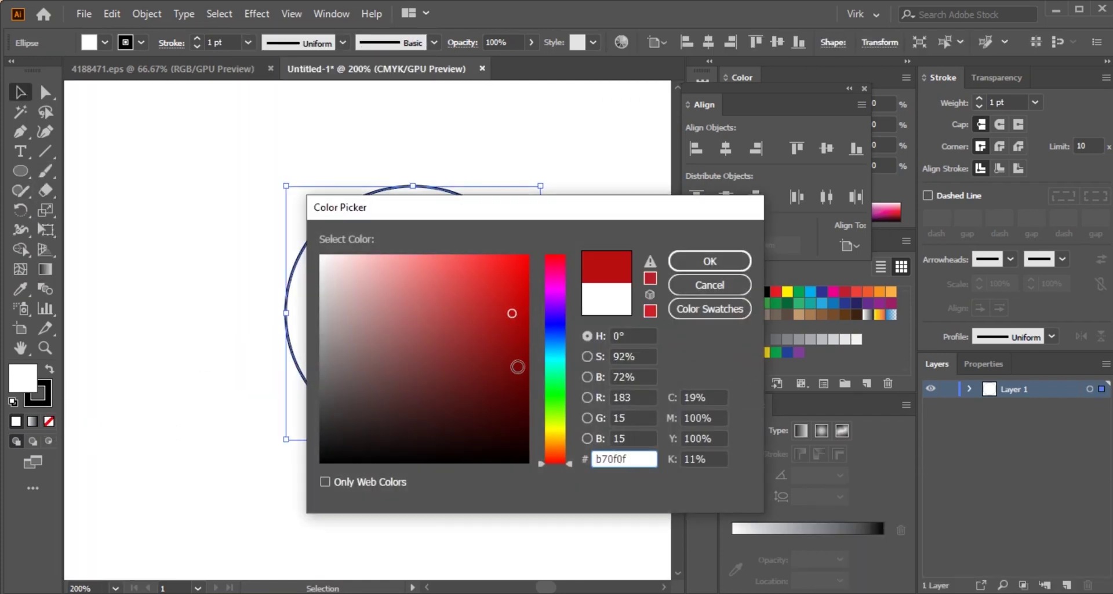
left_click(556, 437)
left_click(711, 258)
left_click(256, 13)
Step: Preview the circle in 3D Revolve Options and rotate it to a custom angle
left_click(479, 129)
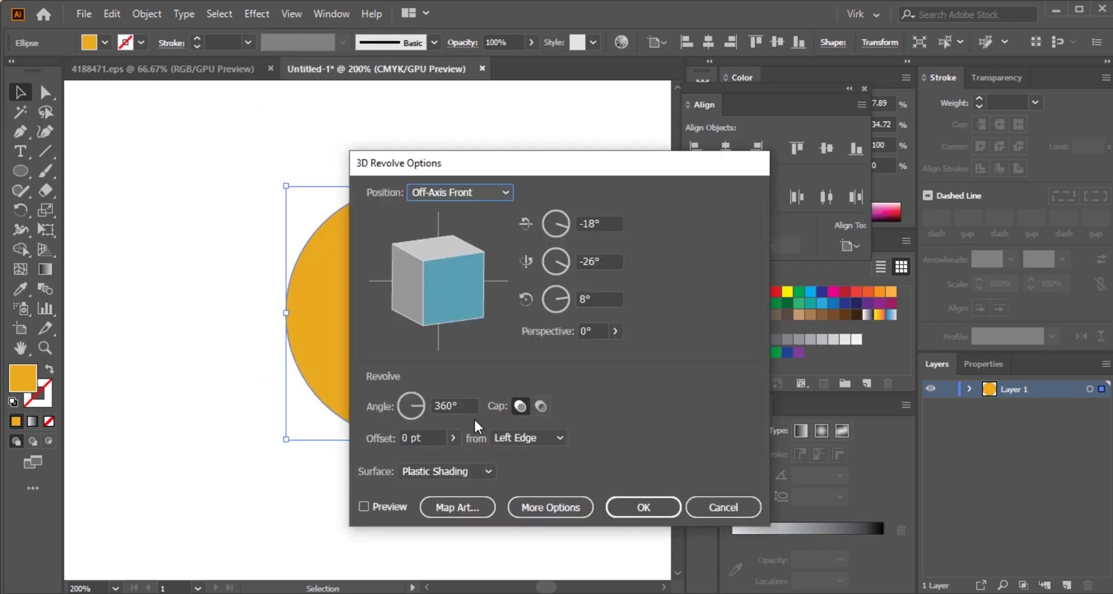
left_click(363, 506)
left_click_drag(559, 169, 895, 171)
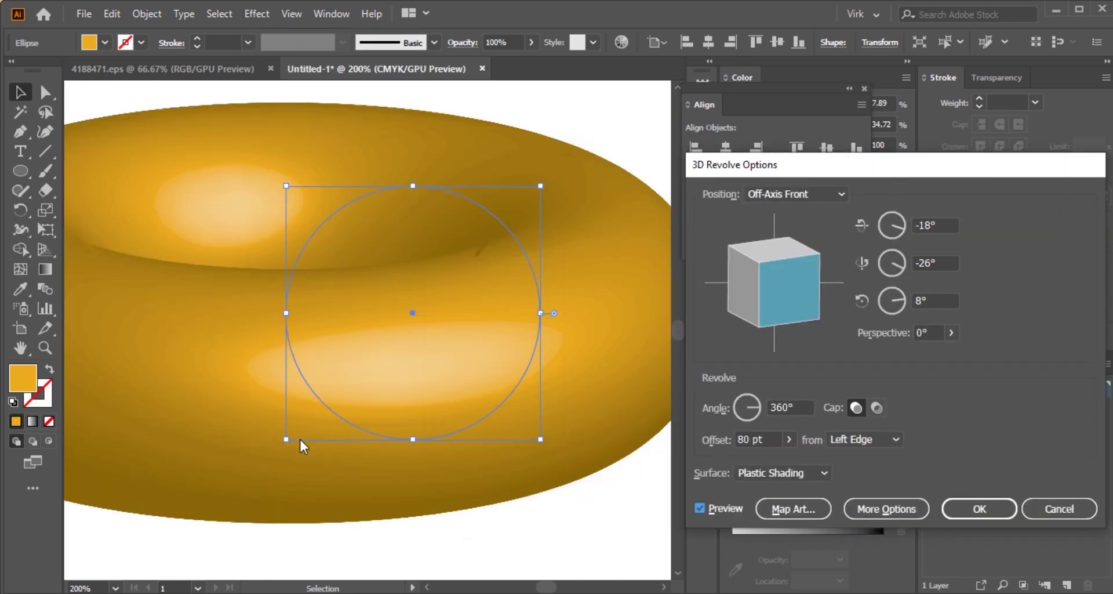
left_click_drag(776, 291, 786, 300)
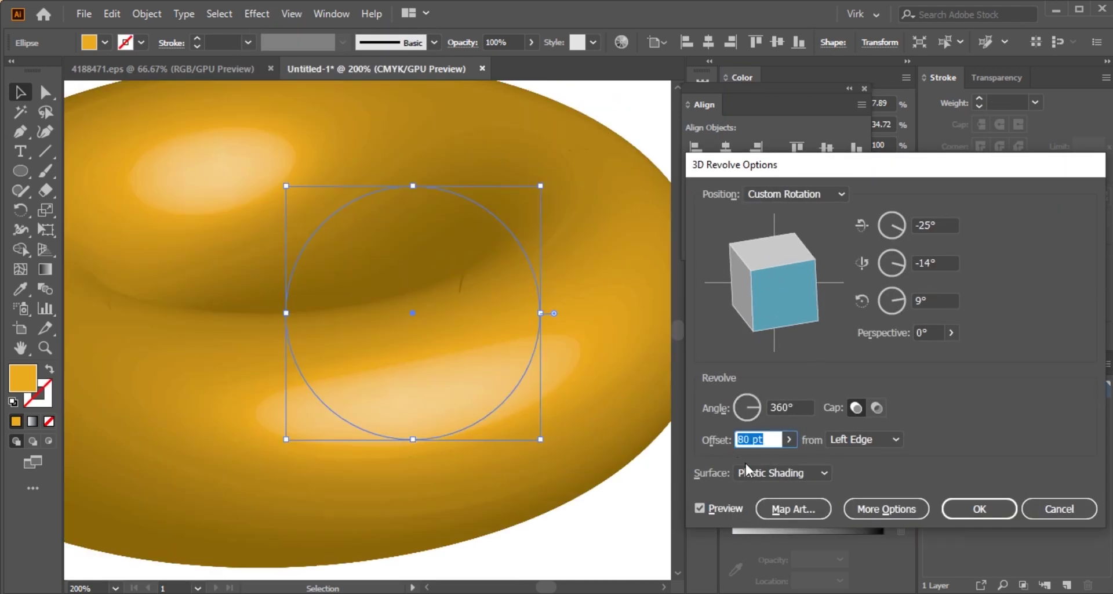
left_click(847, 439)
left_click(870, 474)
Step: Set the revolve angle to 90°, adjust the rotation and apply the pipe bend
key("Up")
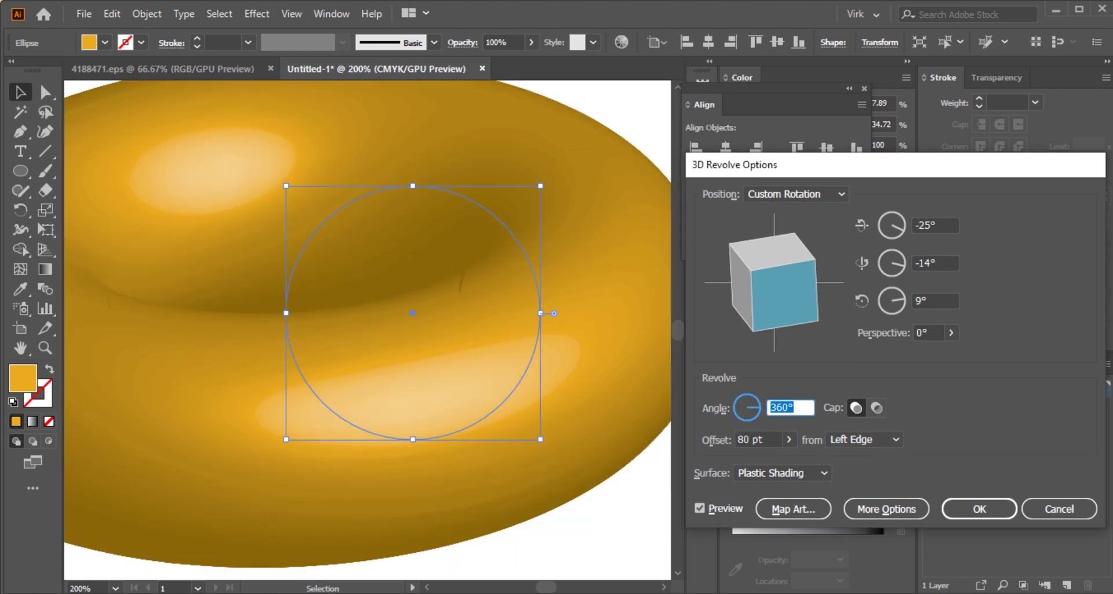
type("90")
key("Tab")
left_click_drag(794, 280, 760, 290)
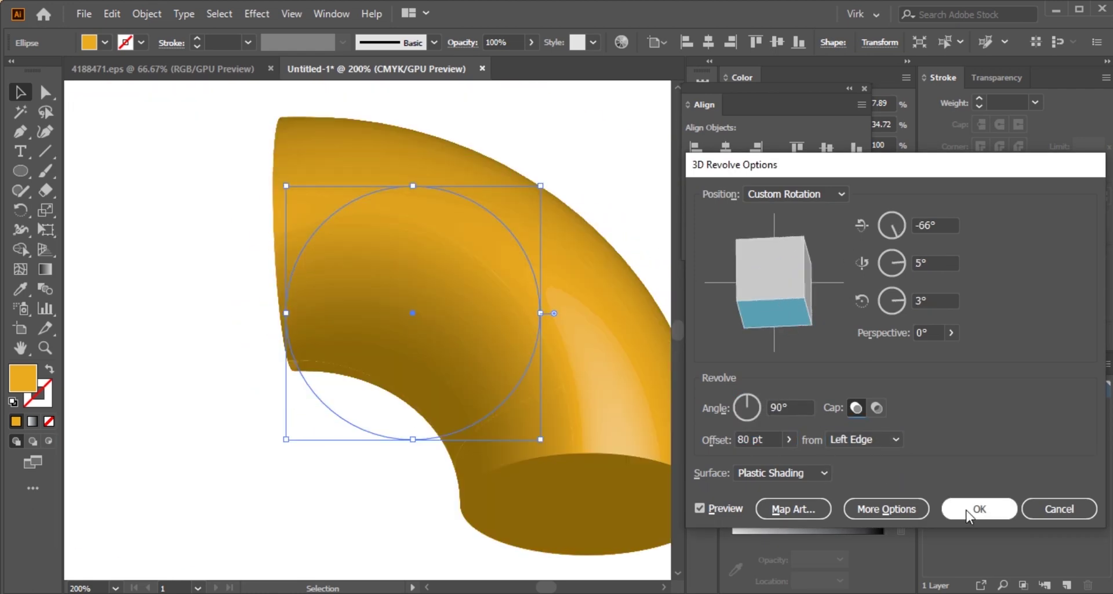
left_click(980, 509)
Step: Make a 120° gold pipe bend at a new rotation
scroll(492, 301, "down", 4)
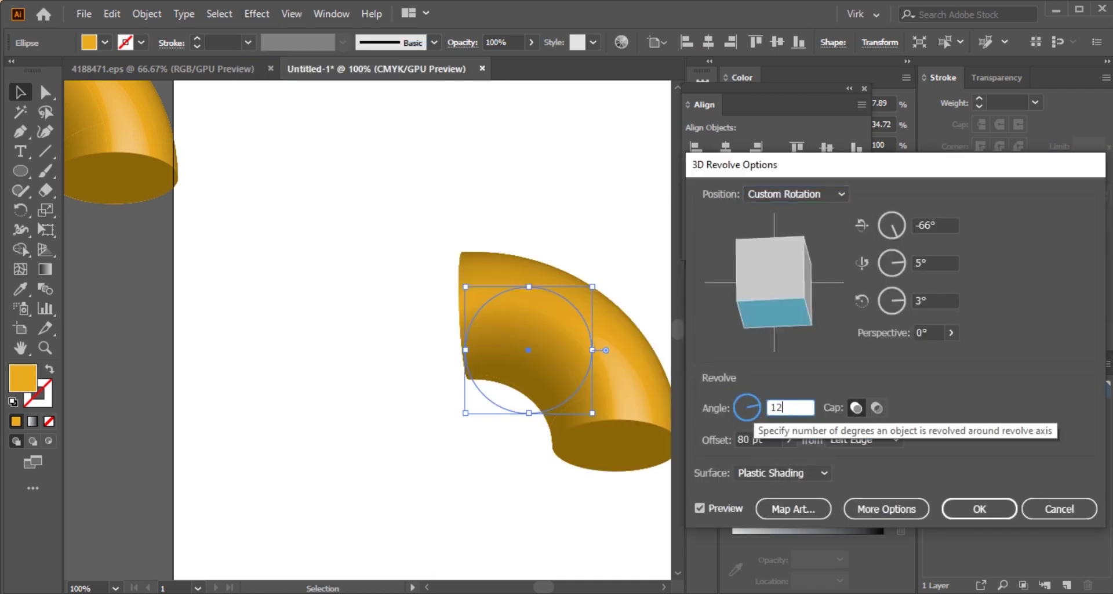
type("0")
key("Tab")
left_click_drag(760, 272, 775, 288)
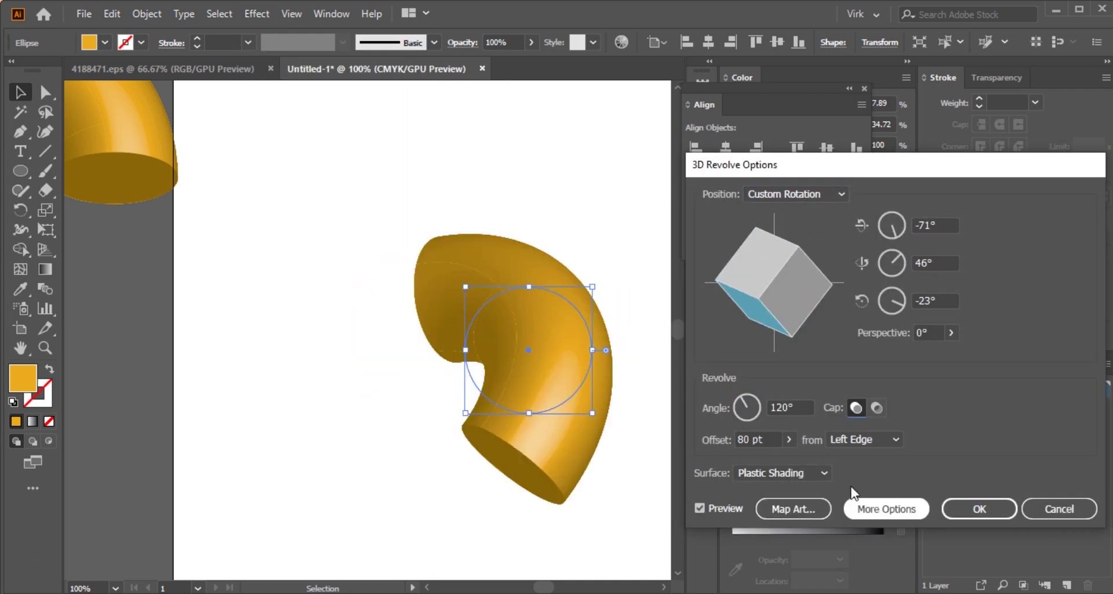
left_click(979, 509)
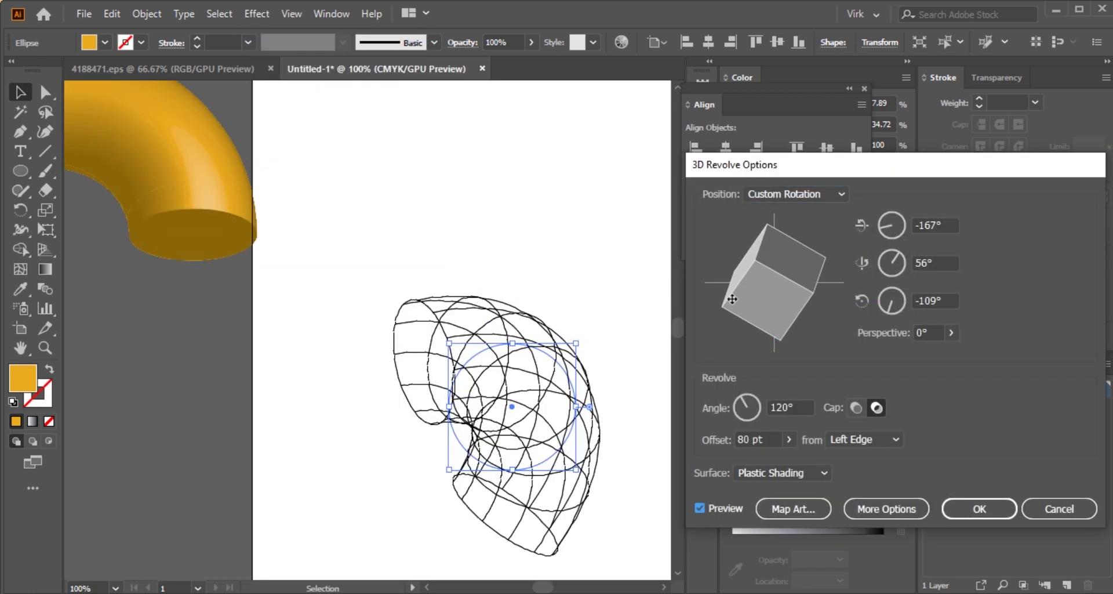
Step: Make a 150° gold pipe bend rotated to a new orientation
left_click_drag(818, 316, 782, 308)
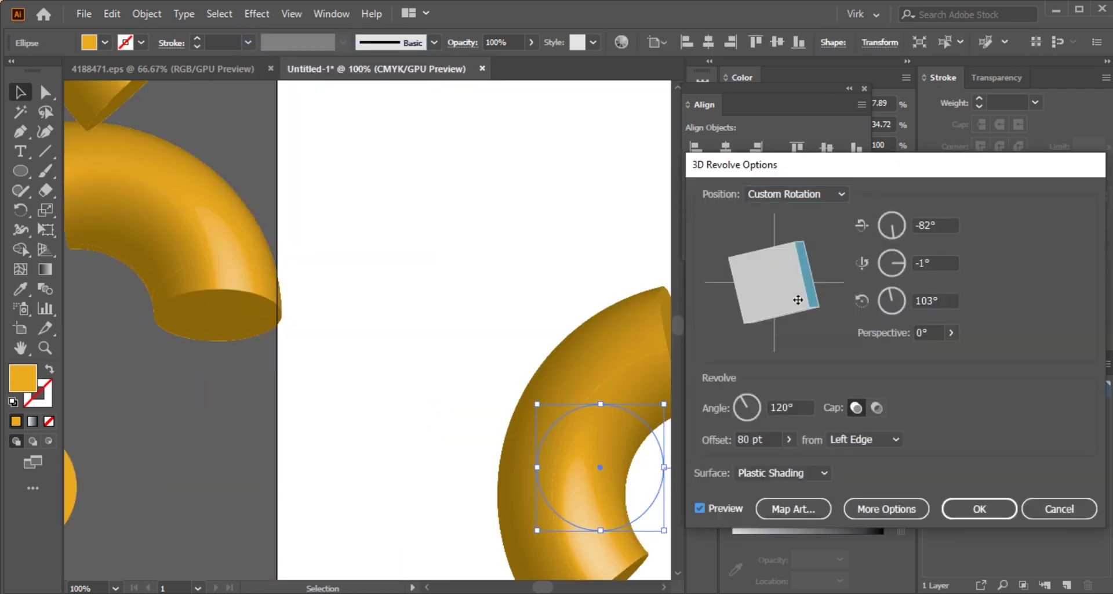
key("Tab")
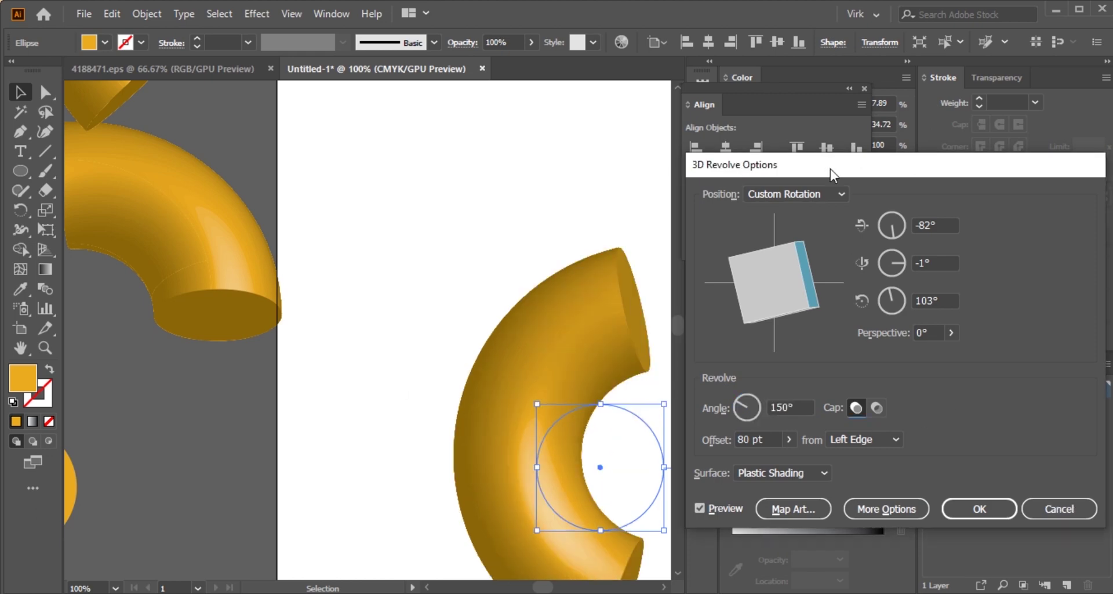
left_click_drag(771, 279, 754, 290)
left_click(735, 407)
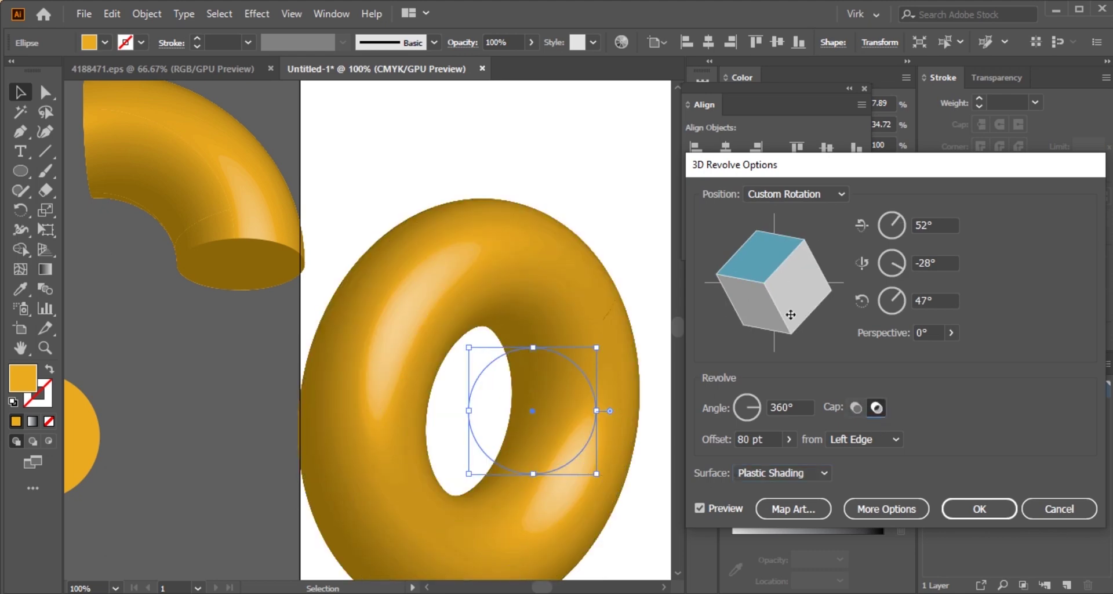
Step: Revolve circles into full 3D donuts, tilting one to a new angle
left_click_drag(785, 277, 791, 288)
key("Return")
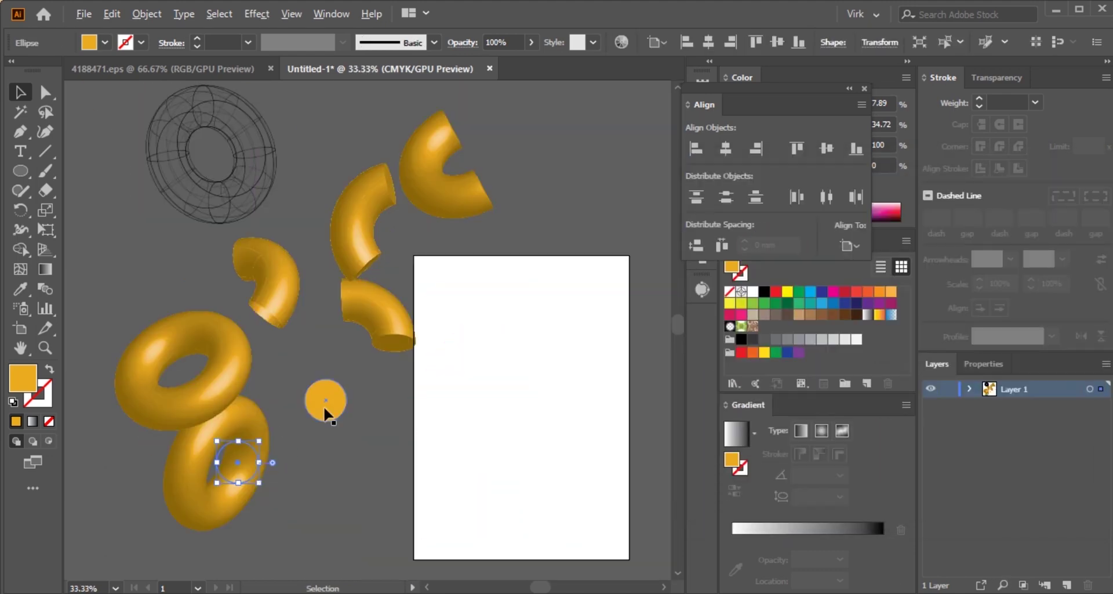
left_click(722, 514)
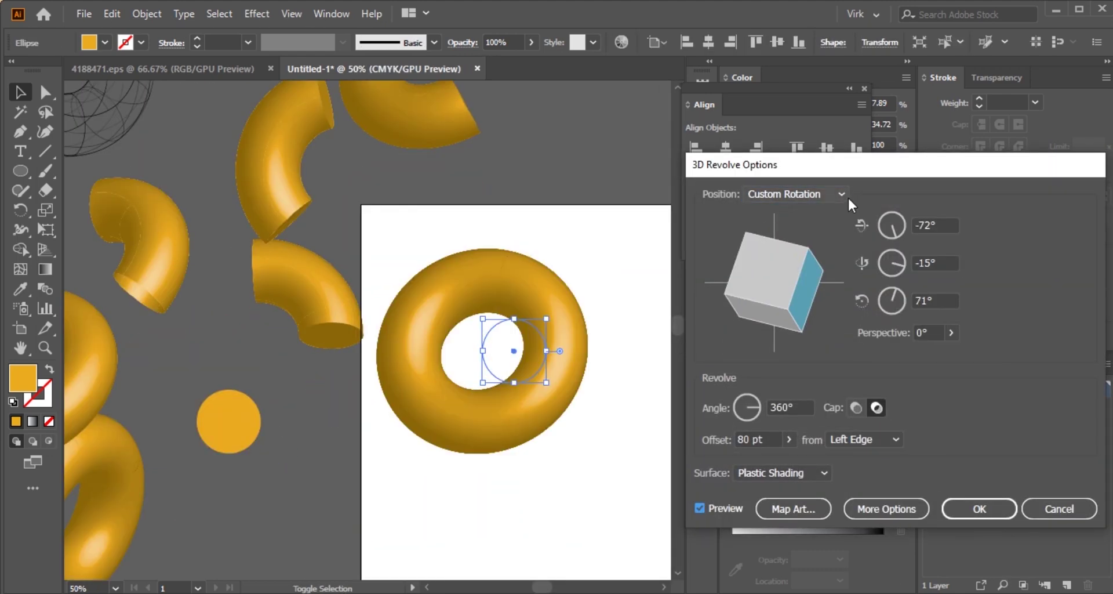
key("Return")
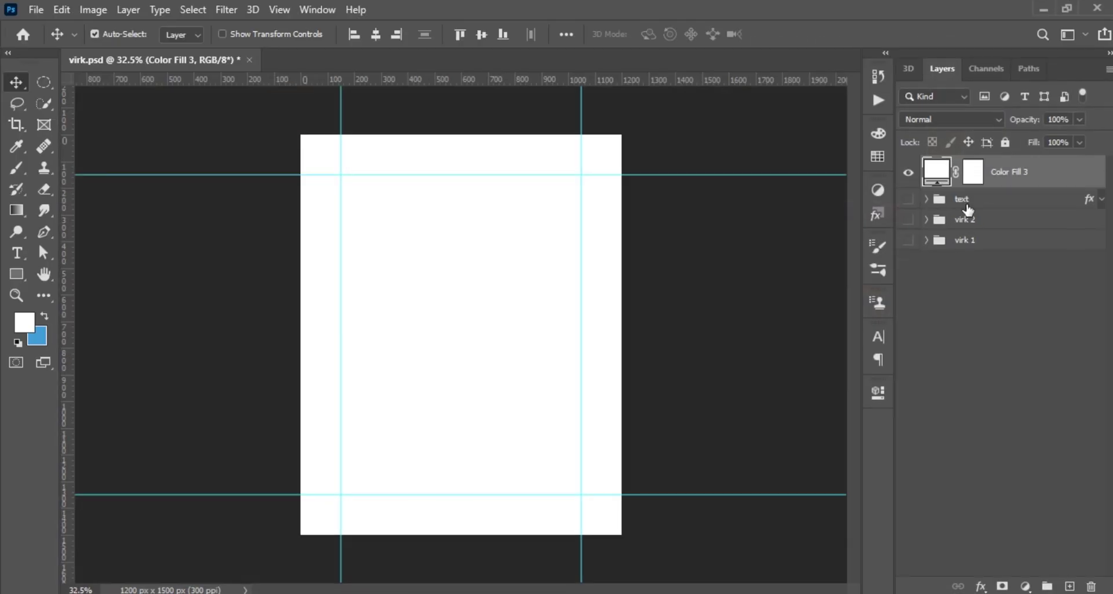
Step: Paste the donuts and wireframe into the poster virk.psd as smart objects
left_click_drag(962, 209, 963, 169)
left_click(909, 167)
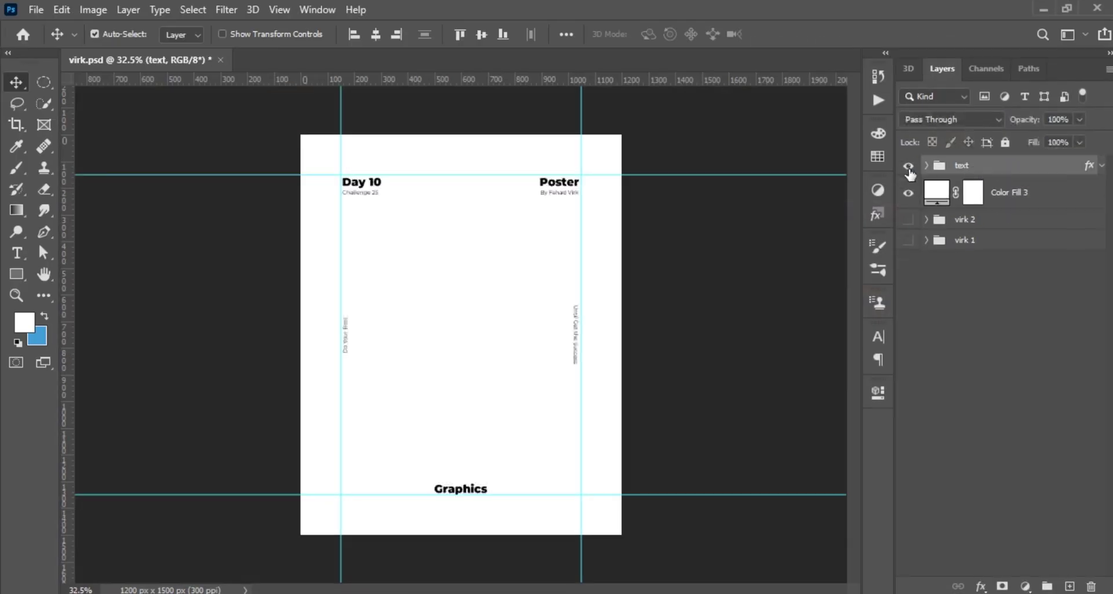
key("ctrl+v")
key("Return")
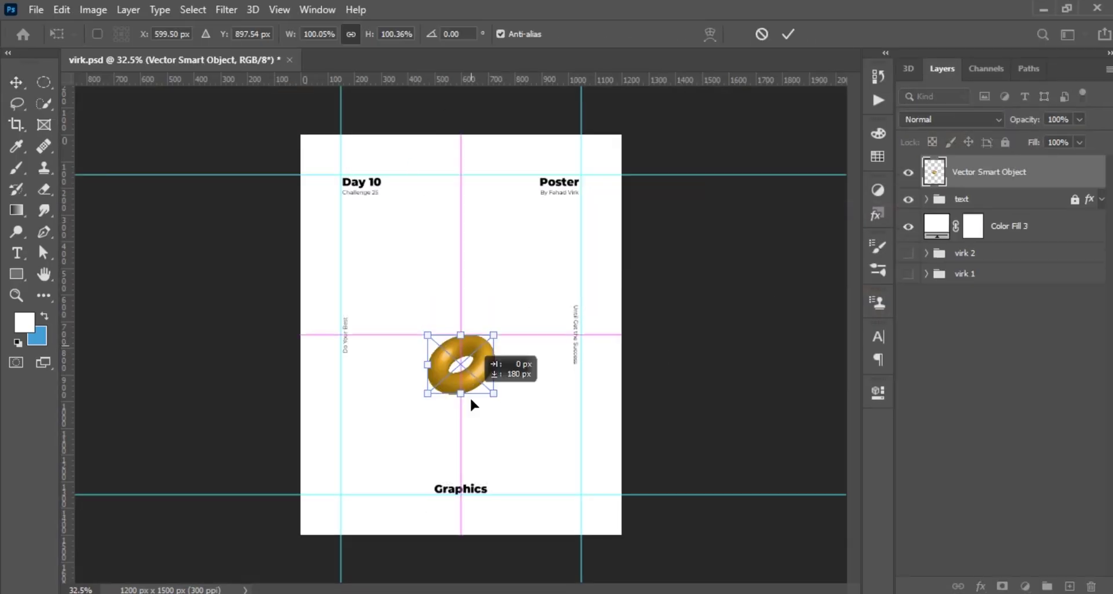
key("Return")
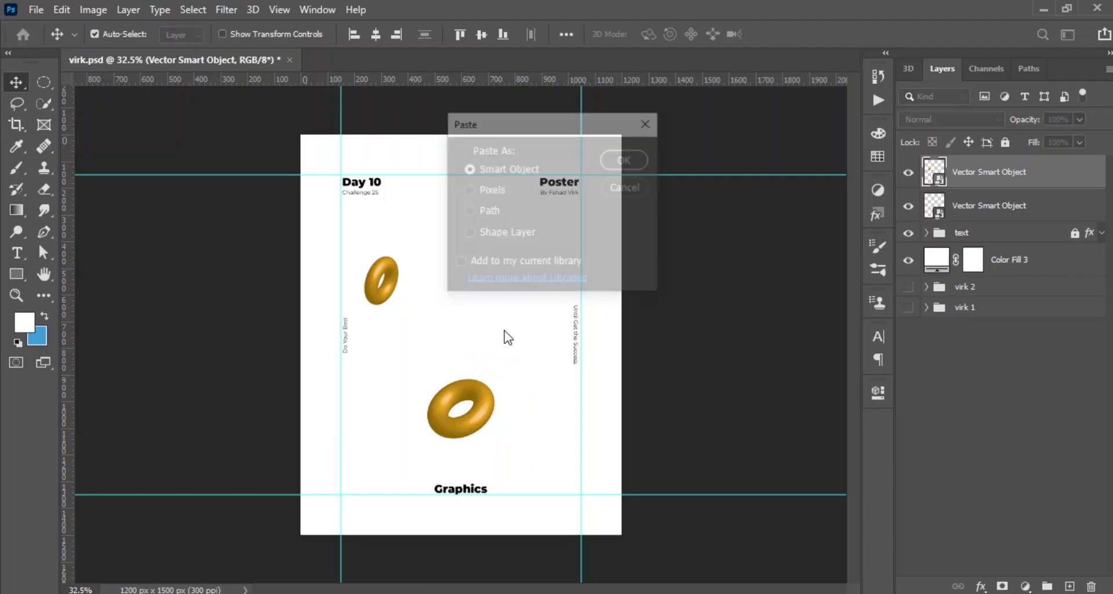
key("Return")
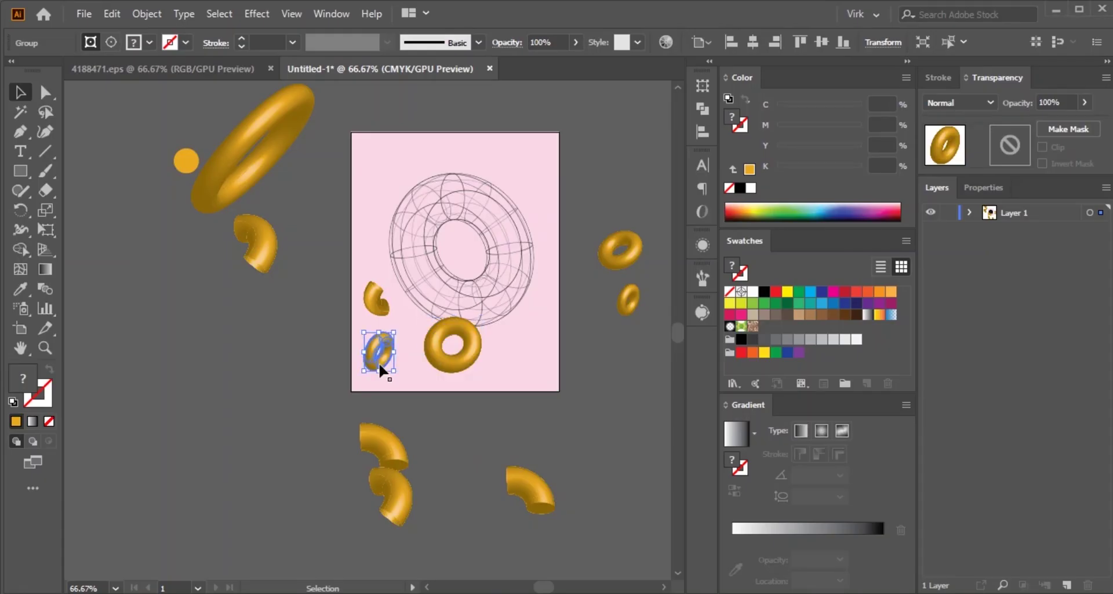
key("Return")
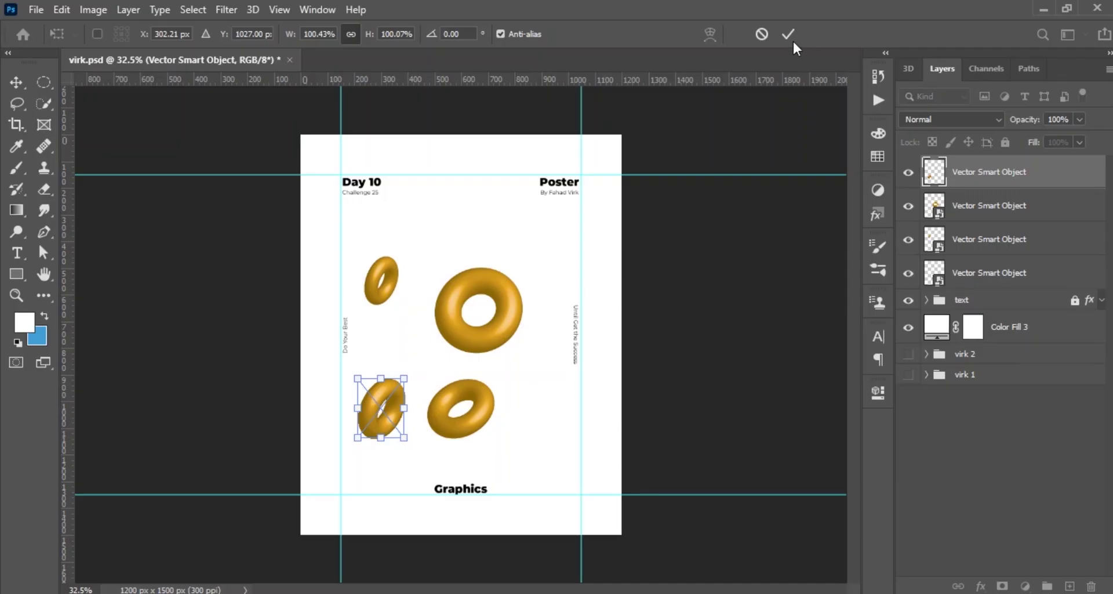
left_click(788, 33)
Step: Rename the wireframe layer, move it below the donuts and fade it to 20% opacity
double_click(992, 172)
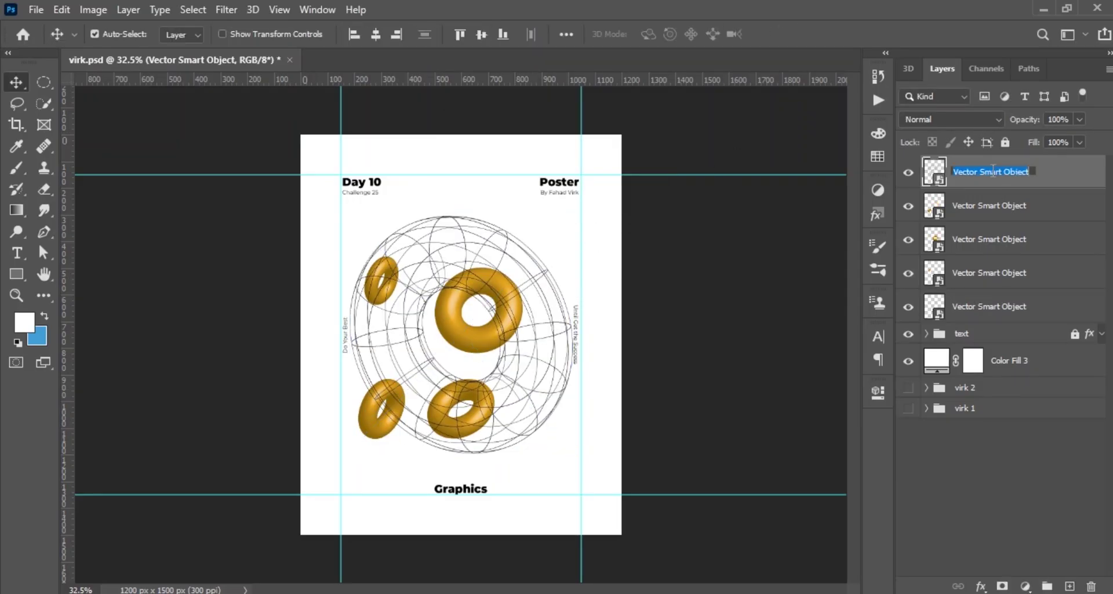
left_click_drag(994, 175, 989, 308)
key("2")
Step: Shift the big donut right and place donut copies near the top
scroll(472, 358, "up", 1)
left_click(472, 358)
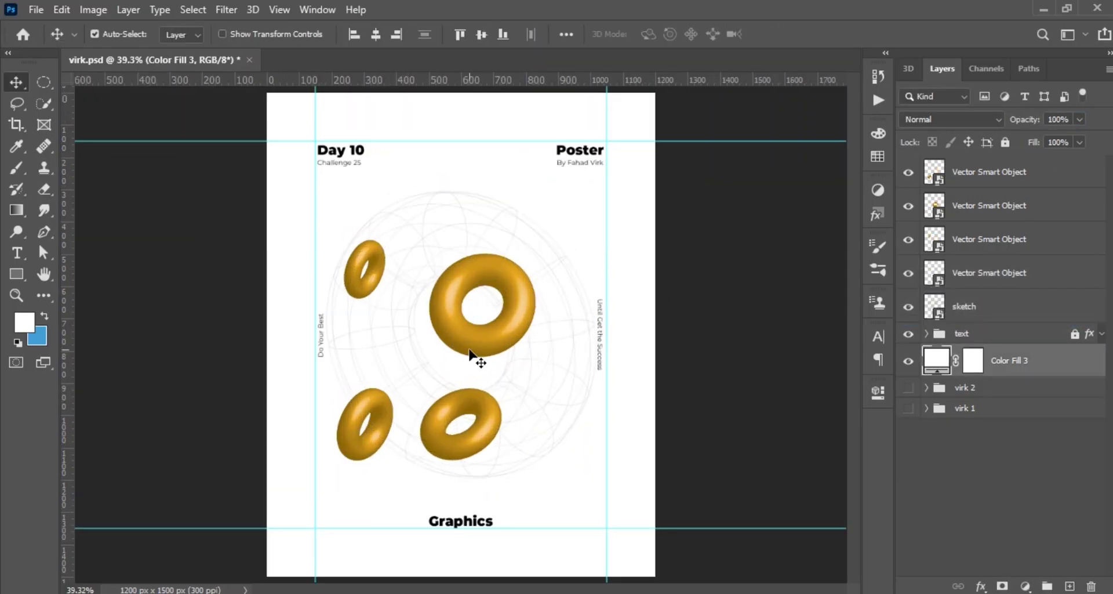
left_click(479, 359)
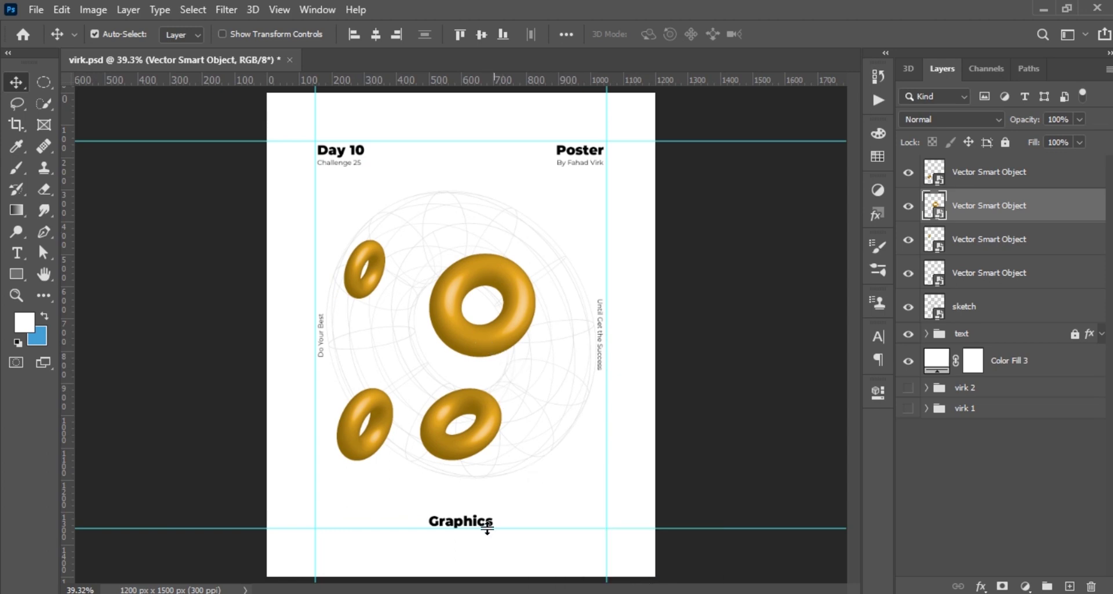
left_click_drag(499, 347, 521, 347)
mouse_move(364, 269)
left_mouse_down("alt")
mouse_move(583, 200)
mouse_move(445, 197)
left_mouse_up("alt")
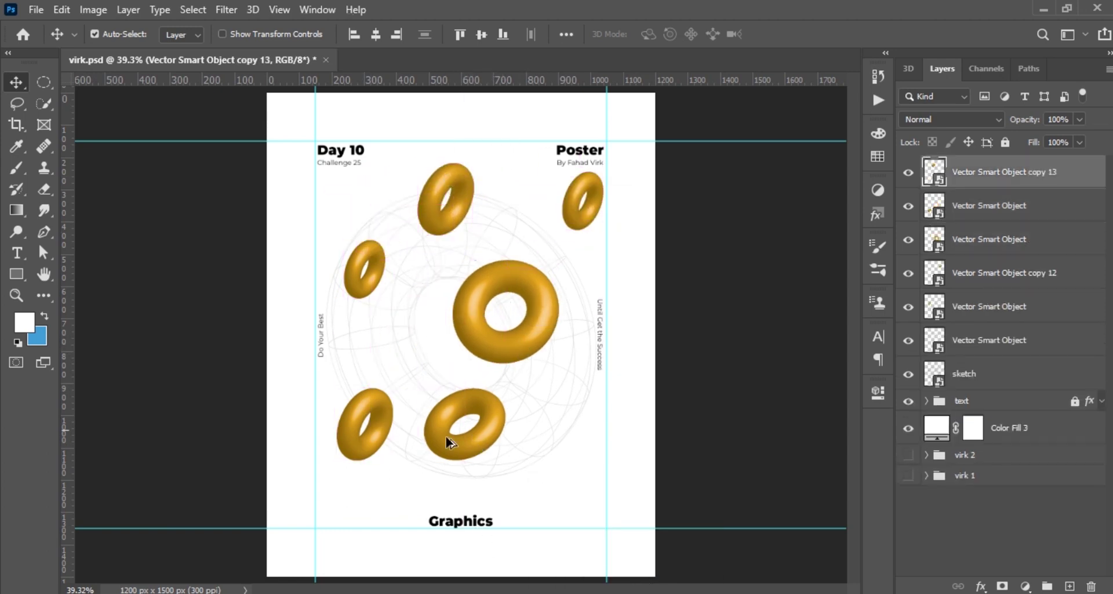
left_click_drag(442, 440, 302, 545, "alt")
key("ctrl+w")
left_click(614, 241)
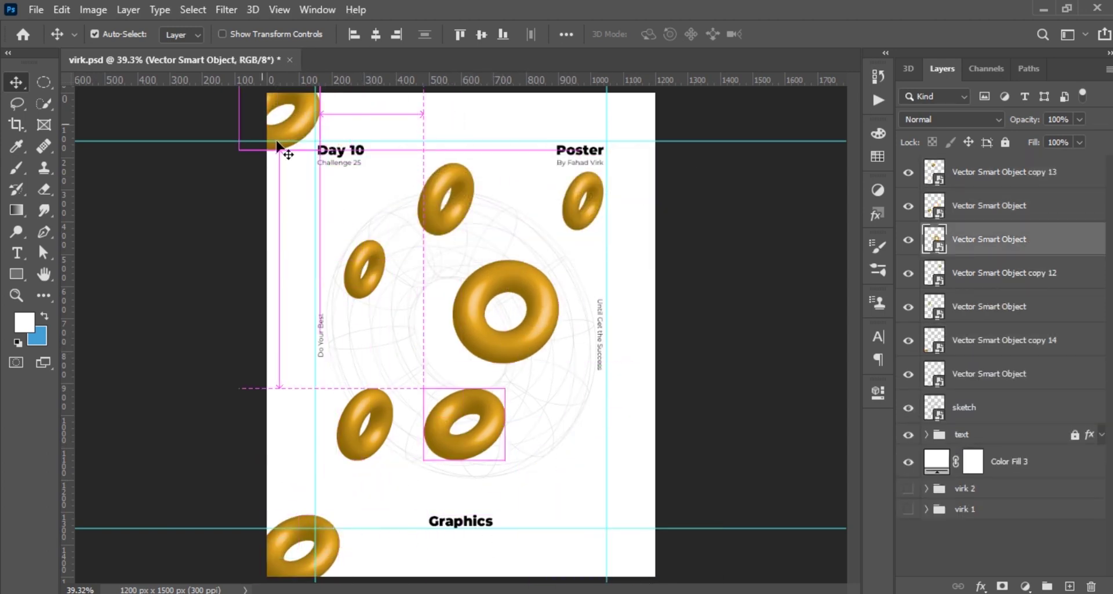
Step: Duplicate donuts into the corners, lower areas and empty spots of the poster
left_click_drag(455, 462, 281, 154, "alt")
left_click_drag(371, 258, 610, 520)
mouse_move(471, 315)
left_mouse_down("alt")
mouse_move(325, 218)
mouse_move(324, 249)
left_mouse_up("alt")
left_click_drag(356, 286, 385, 343, "alt")
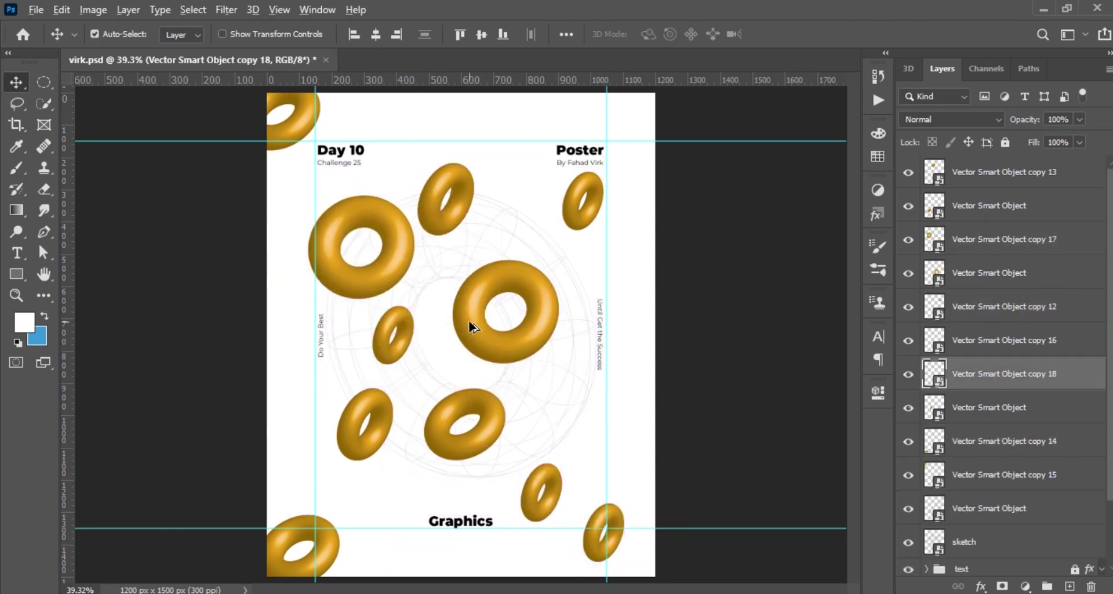
mouse_move(470, 323)
left_mouse_down("alt")
mouse_move(527, 426)
mouse_move(380, 477)
left_mouse_up("alt")
mouse_move(397, 323)
left_mouse_down("alt")
mouse_move(448, 315)
mouse_move(441, 216)
left_mouse_up("alt")
left_click_drag(441, 377, 599, 246, "alt")
Step: Fine-tune small donut positions, add copies near the top edge, and group all donut layers
left_click_drag(511, 325, 470, 297)
left_click_drag(418, 481, 432, 484)
left_click_drag(434, 365, 491, 360)
left_click_drag(514, 228, 536, 210)
left_click_drag(368, 447, 400, 307)
left_click_drag(583, 200, 570, 319)
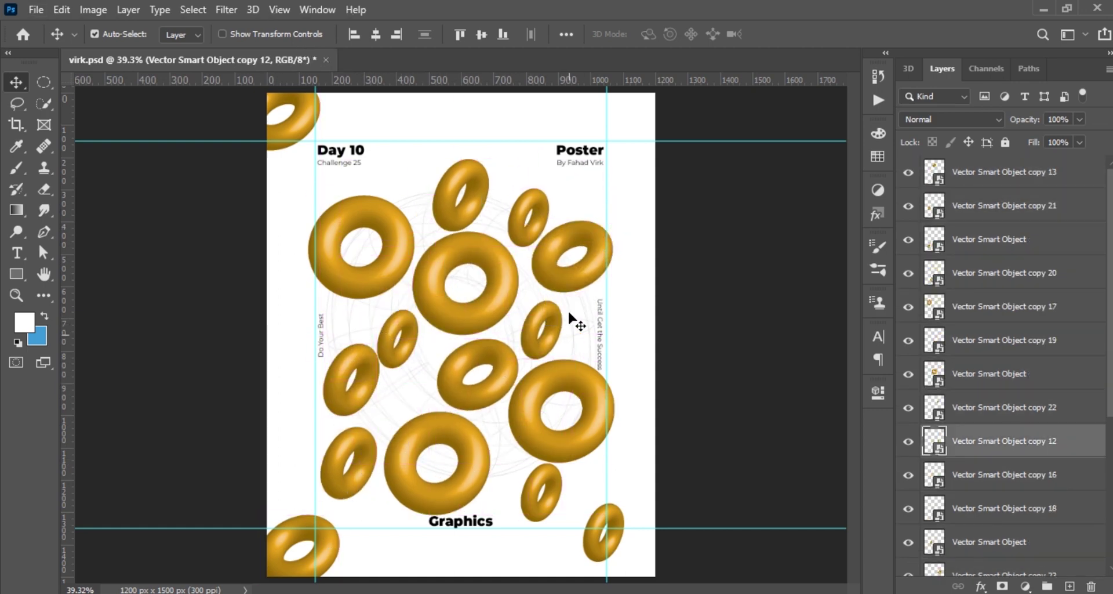
mouse_move(464, 197)
left_mouse_down()
mouse_move(448, 188)
mouse_move(602, 119)
left_mouse_up()
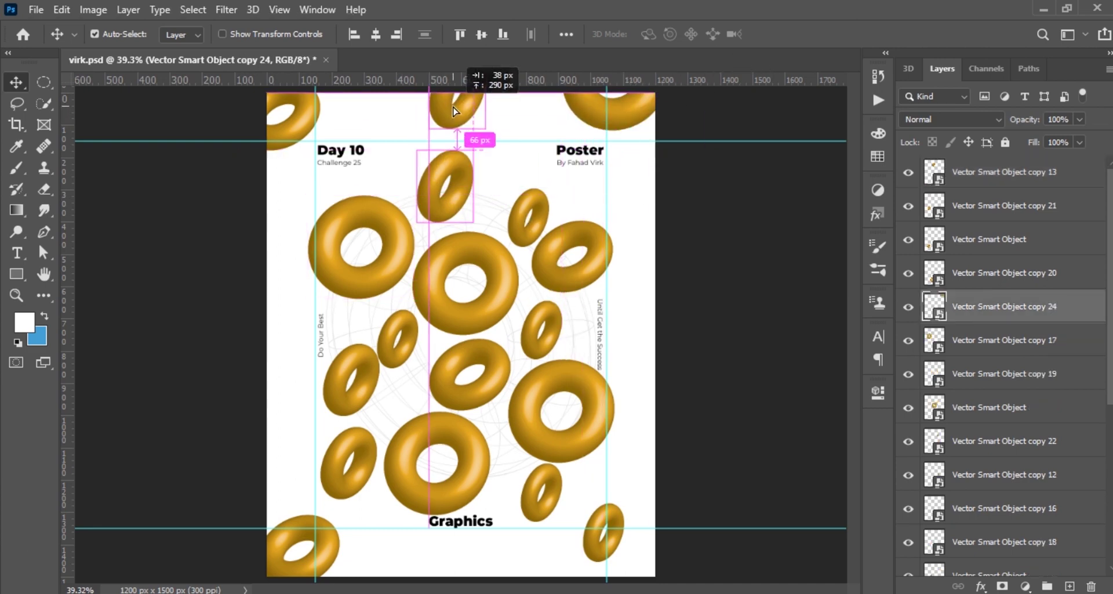
left_click_drag(454, 110, 449, 116, "alt")
key("ctrl+g")
Step: Name the donut group 'objects' and lock it
double_click(980, 164)
type("objects")
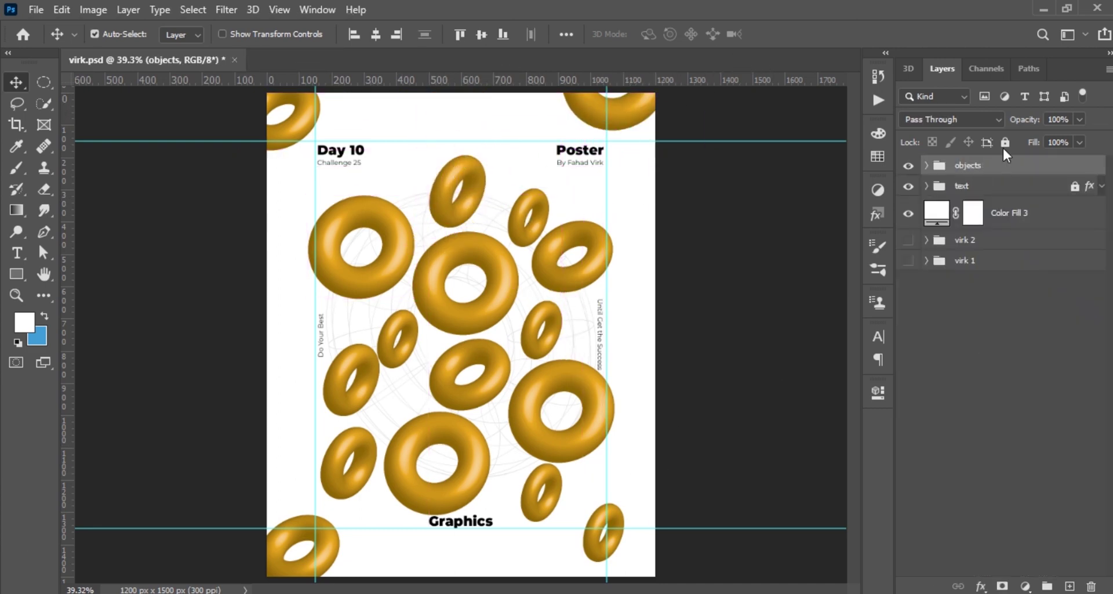
left_click(1006, 142)
left_click(1009, 213)
Step: Mask the centre out of Color Fill 3 using a rectangle drawn between the guides
key("ctrl+shift+alt+n")
key("u")
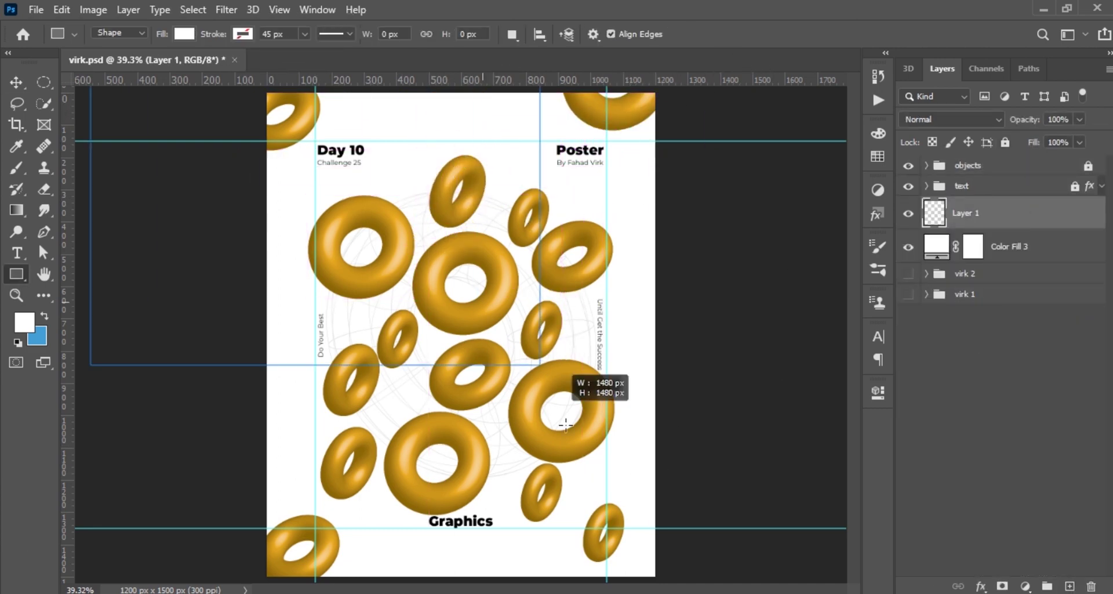
left_click_drag(315, 141, 607, 528)
left_click(832, 318)
left_click(908, 213)
left_click(973, 246)
key("alt+BackSpace")
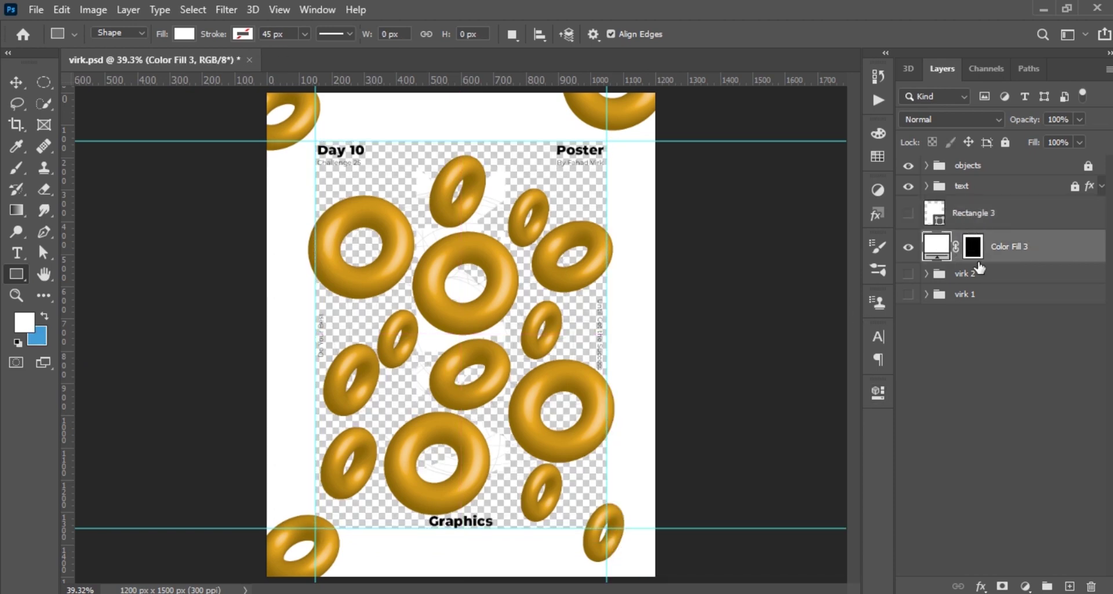
Step: Duplicate the fill layer, invert its mask and colour it gold sampled from a donut
left_click_drag(1042, 267, 1038, 294)
left_click(973, 280)
key("ctrl+i")
double_click(936, 280)
left_click(554, 233)
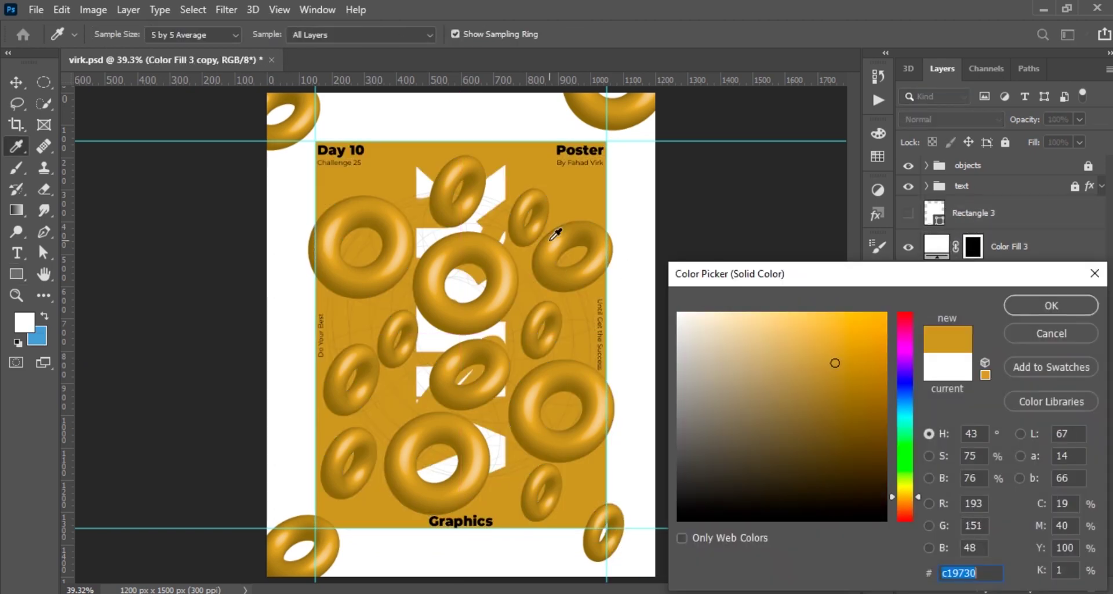
left_click(1036, 306)
Step: Move the gold fill above the white fill and swap the masks so gold forms the border
left_click_drag(989, 290, 985, 238)
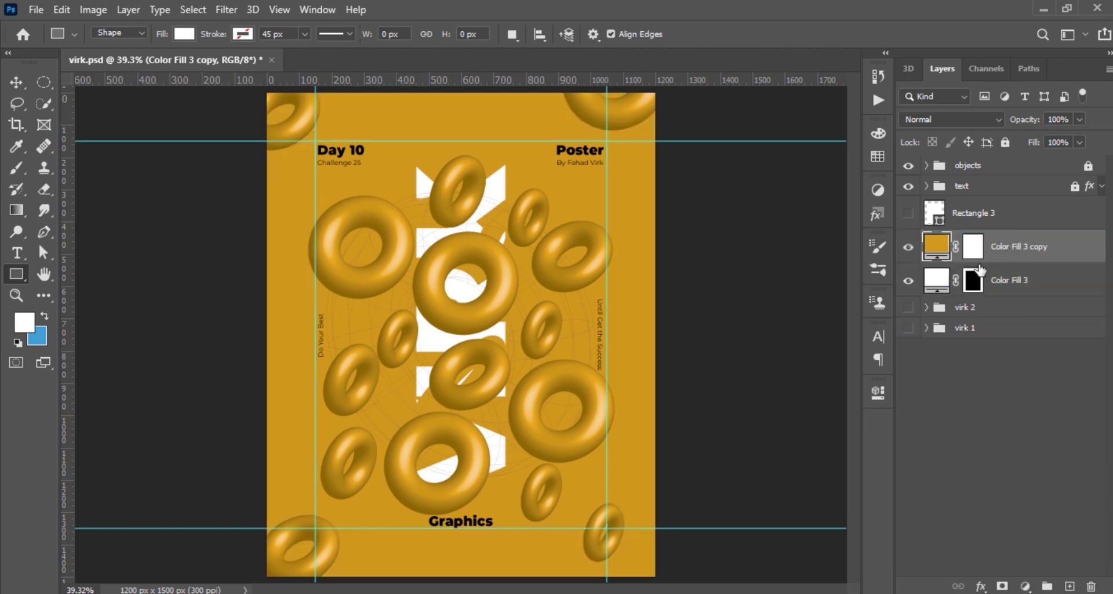
left_click(974, 280)
left_click_drag(973, 280, 973, 247)
left_click(490, 236)
Step: Keep the centre panel white and group the two background fills
double_click(936, 280)
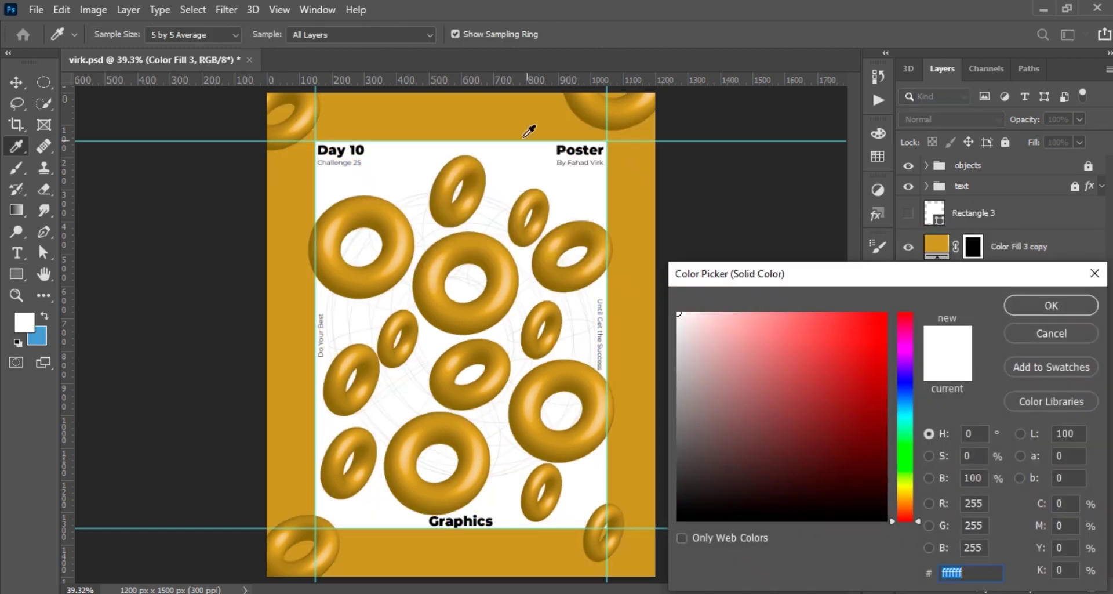
left_click(529, 125)
left_click_drag(754, 325, 751, 335)
key("Return")
left_click(1019, 253, "shift")
key("ctrl+g")
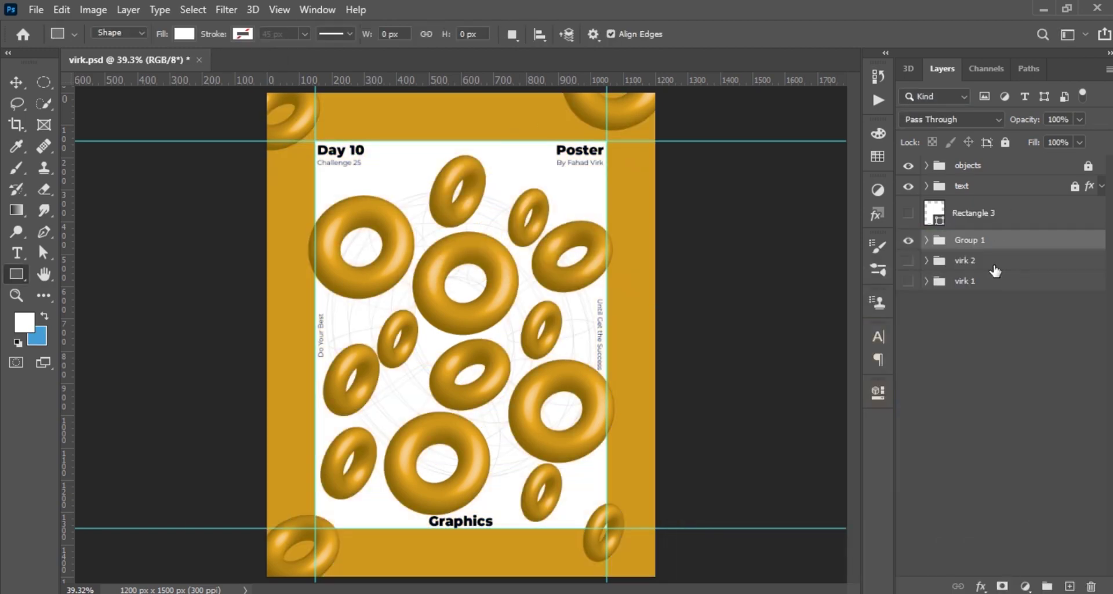
Step: Move the text group above the donuts, expand it and select the Graphics text
left_click_drag(985, 157, 984, 158)
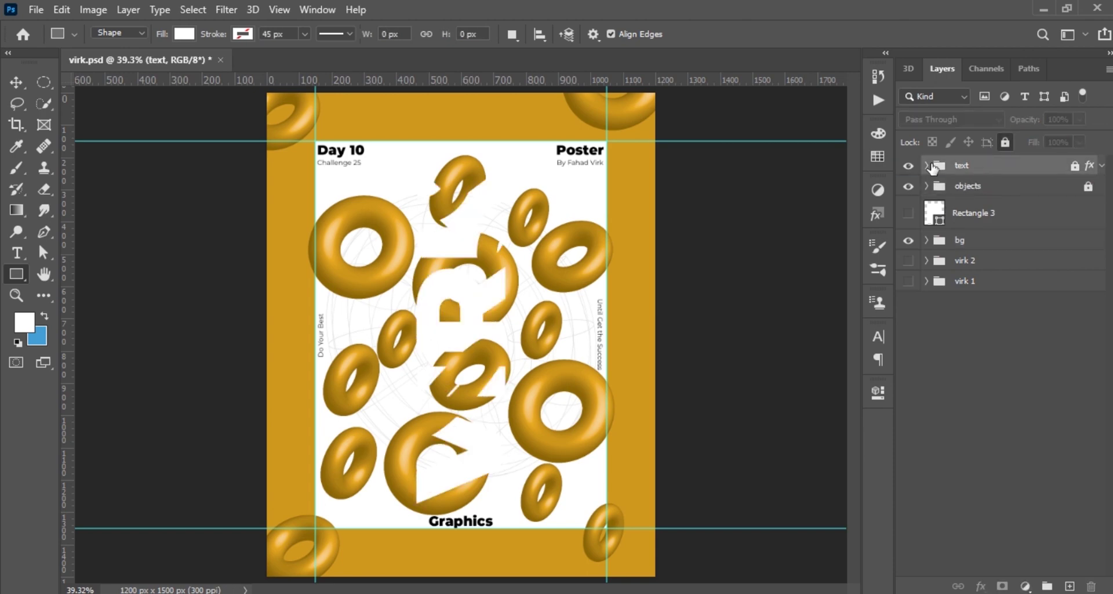
left_click(926, 166)
left_click(986, 192)
key("v")
left_click(562, 258)
left_click(562, 244)
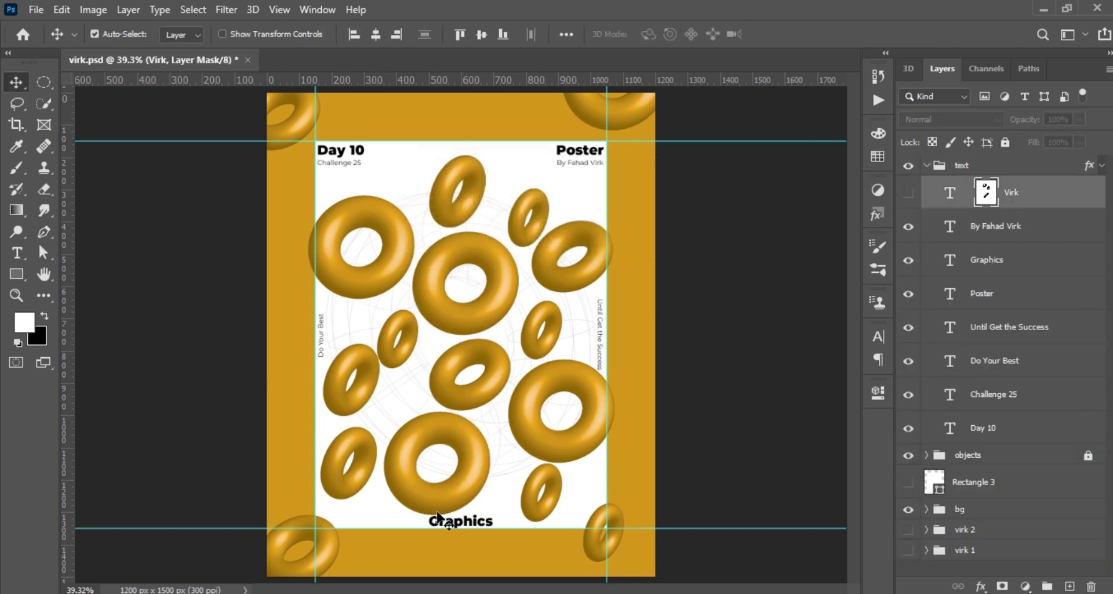
left_click(460, 522)
left_click(459, 522)
scroll(459, 549, "up", 5)
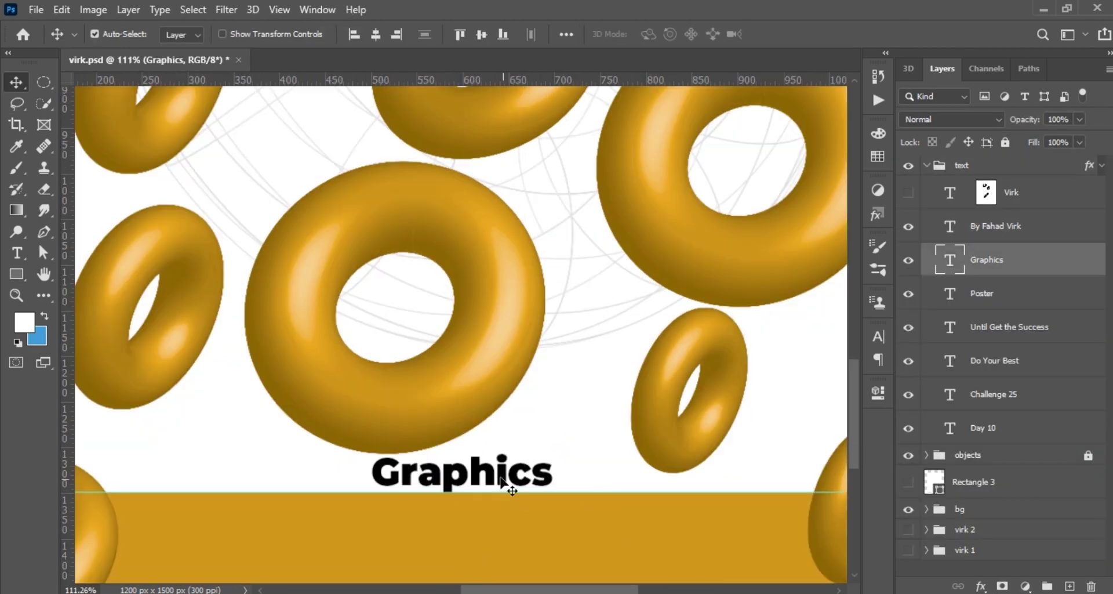
scroll(509, 487, "down", 2)
Step: Duplicate the Graphics text, retype it as 'Virk', and make it all caps and much larger
left_click_drag(464, 484, 464, 355)
double_click(432, 360)
type("Virk")
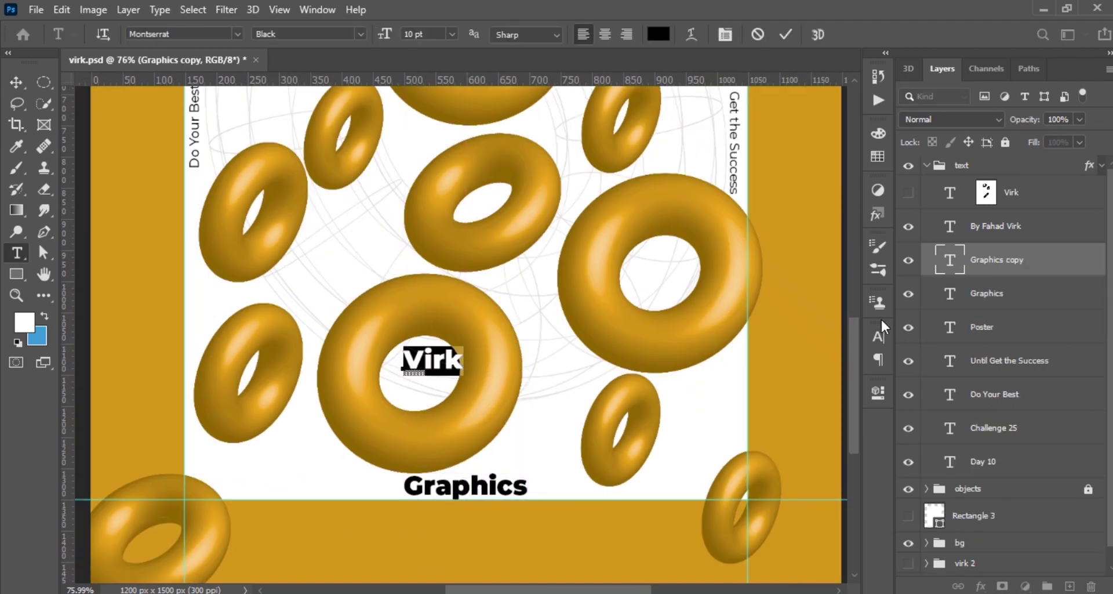
left_click(879, 336)
key("ctrl+shift+k")
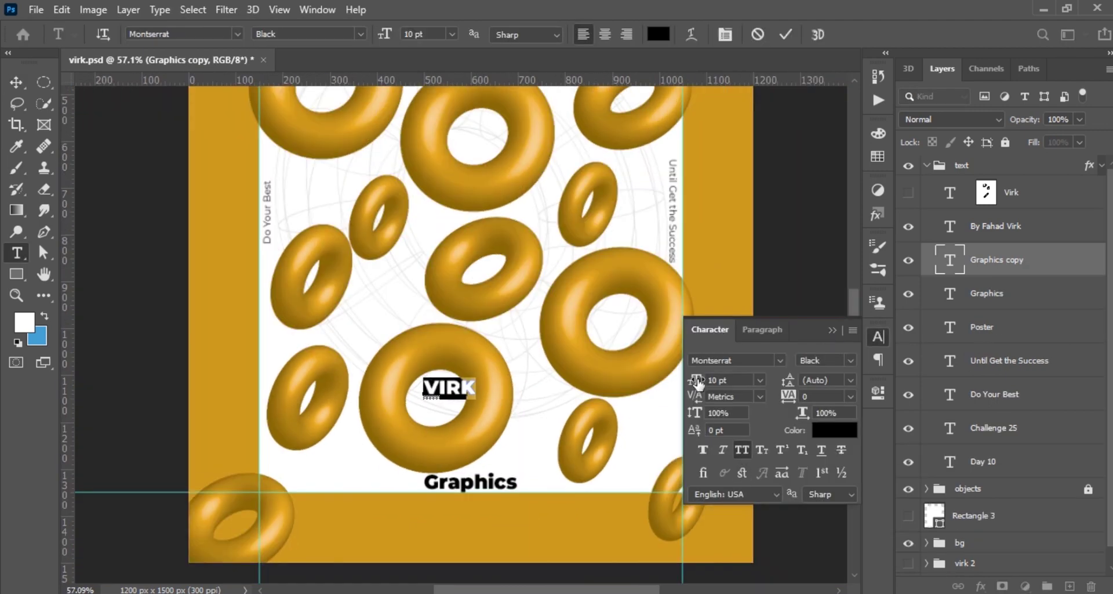
left_click(879, 337)
left_click_drag(615, 383, 623, 406)
Step: Rotate VIRK -90° to run vertically and centre it on the poster
key("ctrl+t")
left_click_drag(760, 406, 534, 489)
scroll(522, 406, "down", 3)
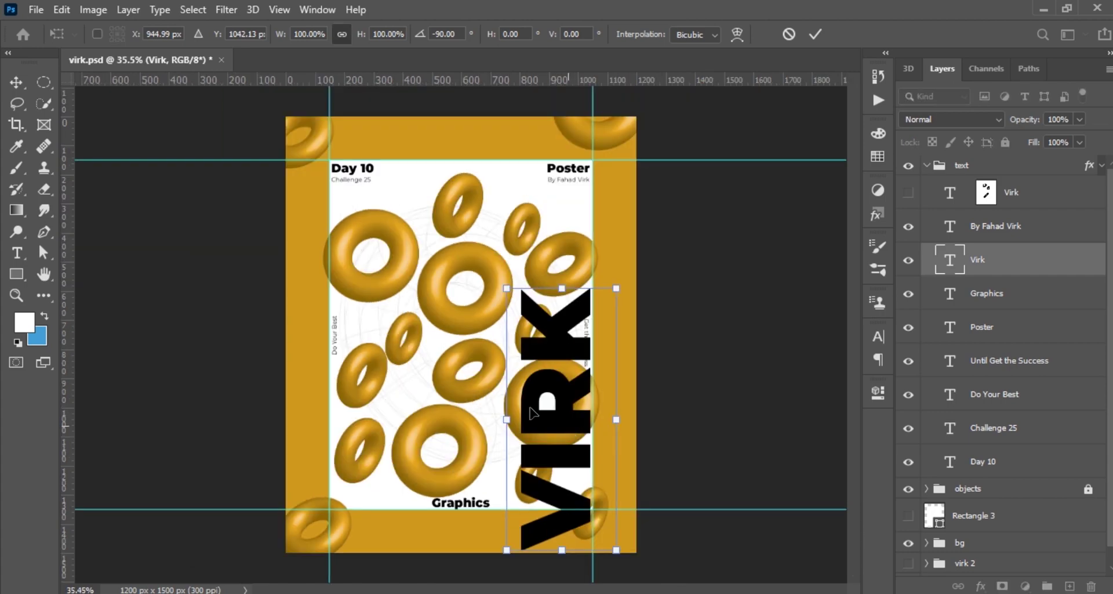
left_click_drag(598, 347, 461, 336)
left_click(815, 38)
Step: Rotate the view, expand the background group and select the donut crossing the letter I
key("r")
left_click_drag(461, 174, 624, 336)
scroll(336, 380, "up", 3)
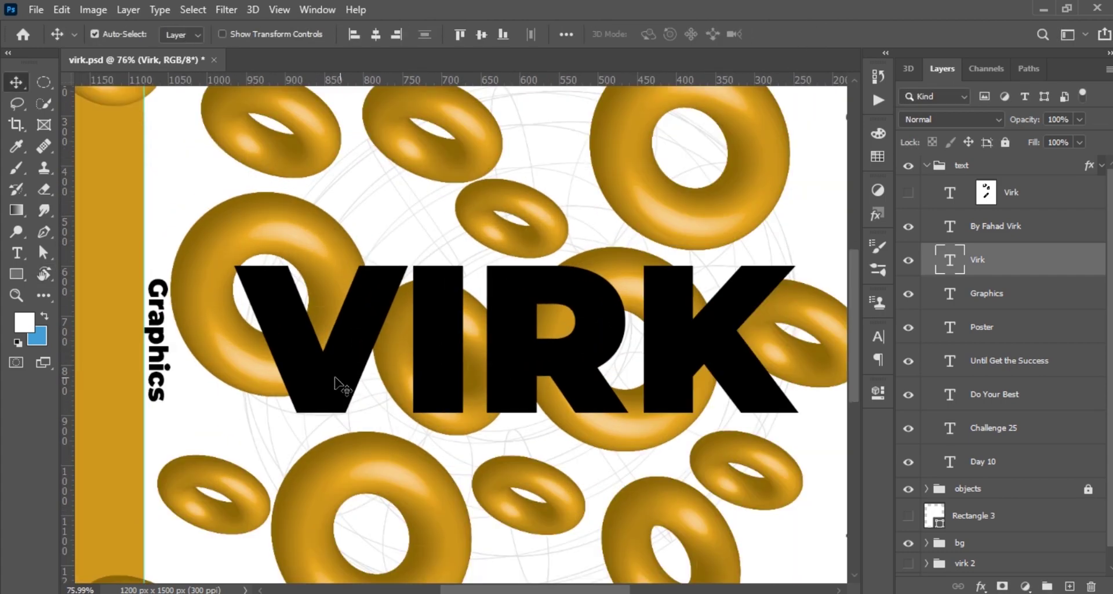
scroll(318, 385, "up", 2)
scroll(332, 315, "down", 1)
scroll(335, 316, "down", 3)
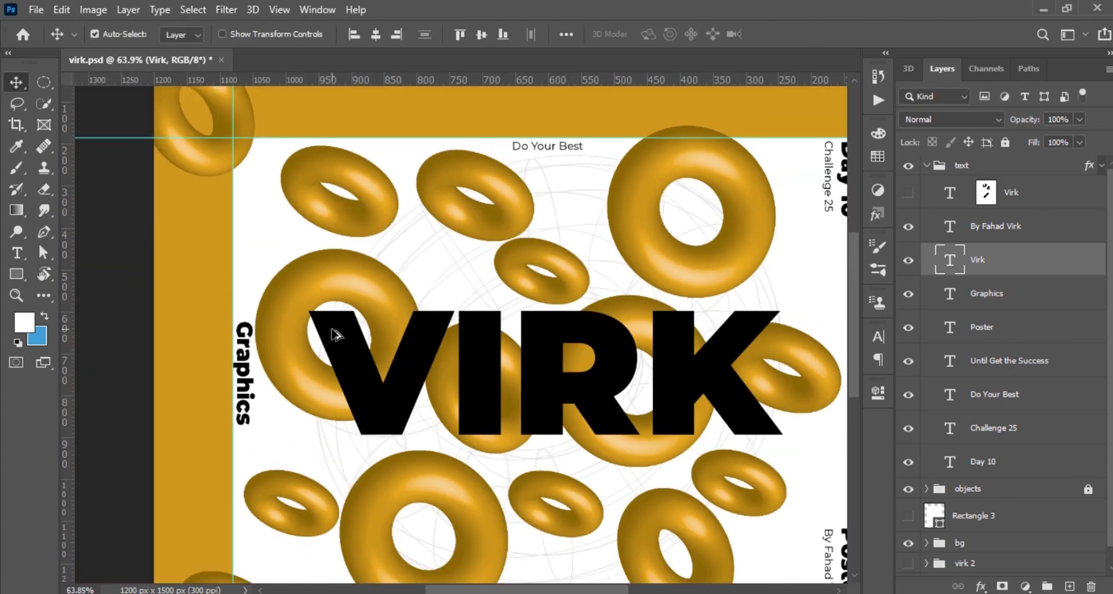
scroll(330, 331, "up", 2)
left_click(499, 497)
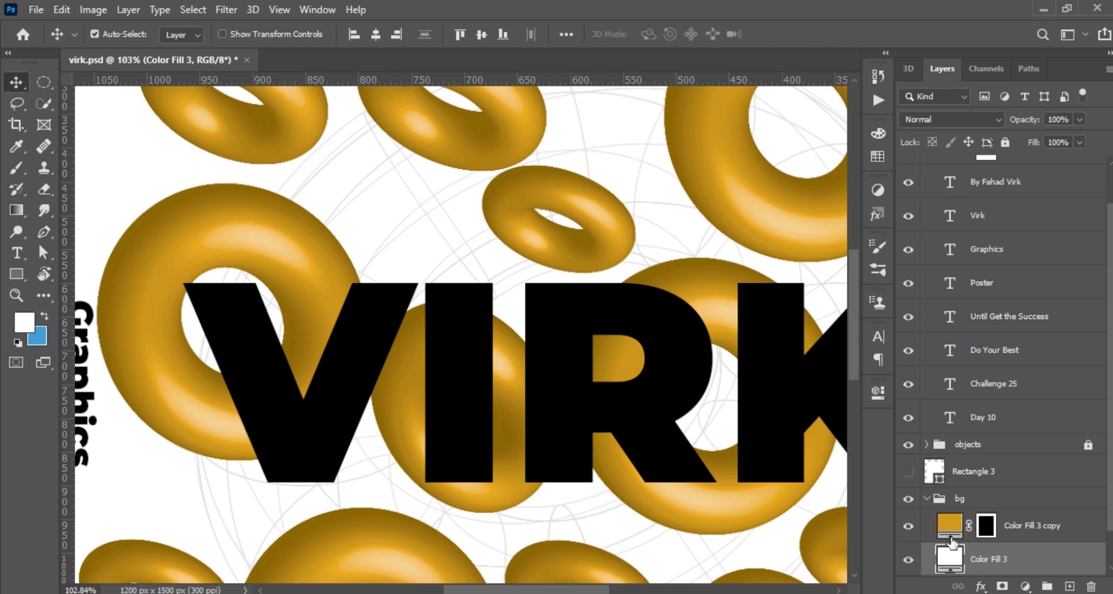
left_click(505, 497)
scroll(1003, 322, "up", 5)
Step: Load the donut's outline as a selection, add a mask to Virk, and paint over the I
left_click(1012, 259)
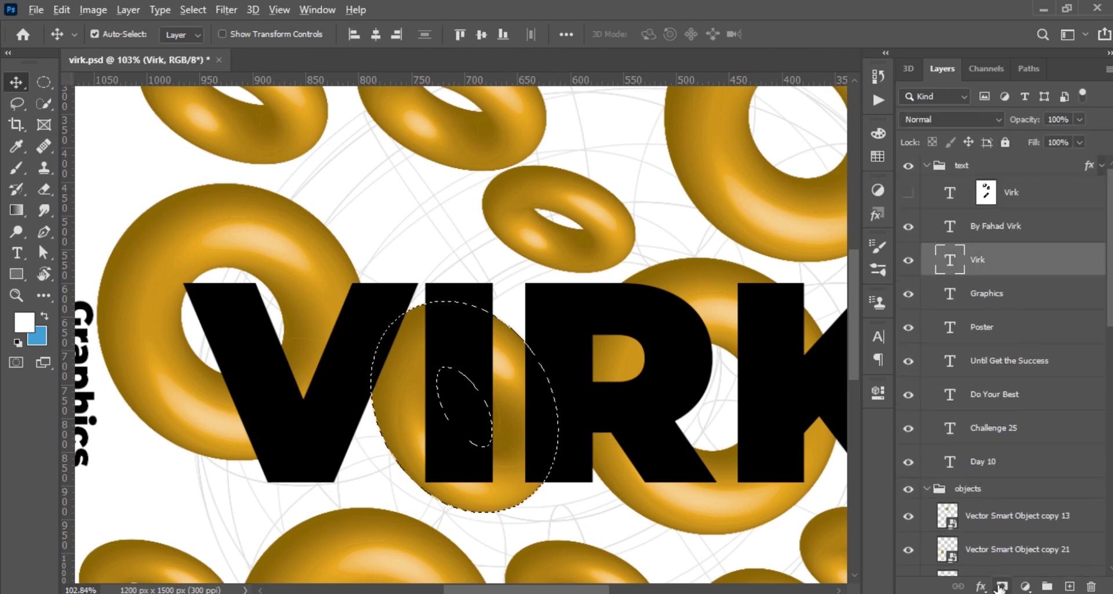
left_click(1002, 586, "alt")
scroll(450, 369, "up", 3)
key("b")
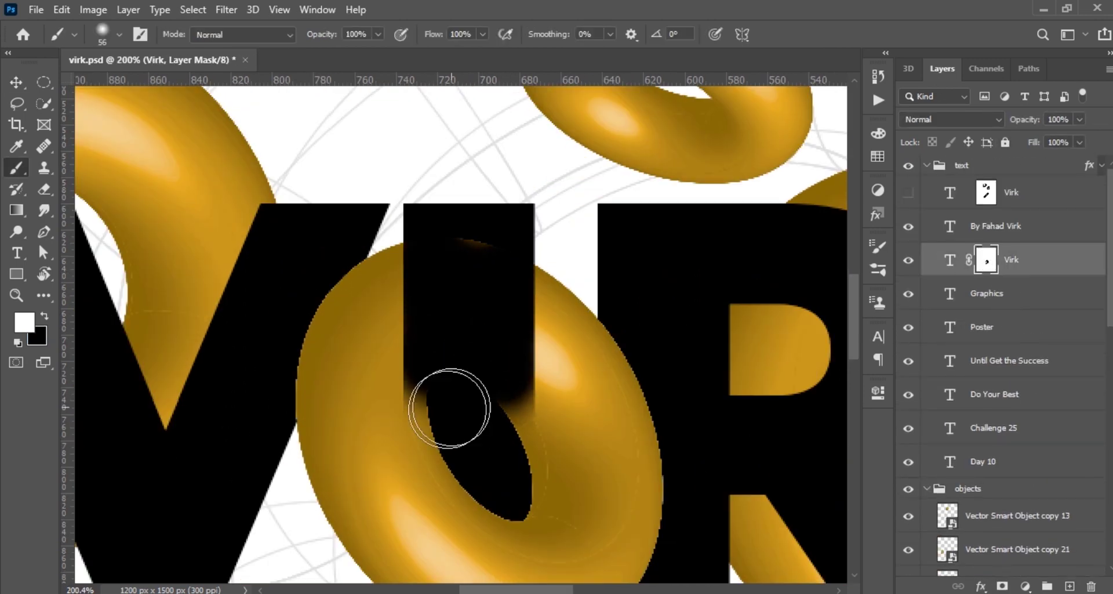
mouse_move(449, 407)
left_mouse_down()
mouse_move(440, 428)
mouse_move(449, 381)
left_mouse_up()
scroll(490, 325, "down", 5, "alt")
scroll(491, 470, "up", 3, "alt")
key("x")
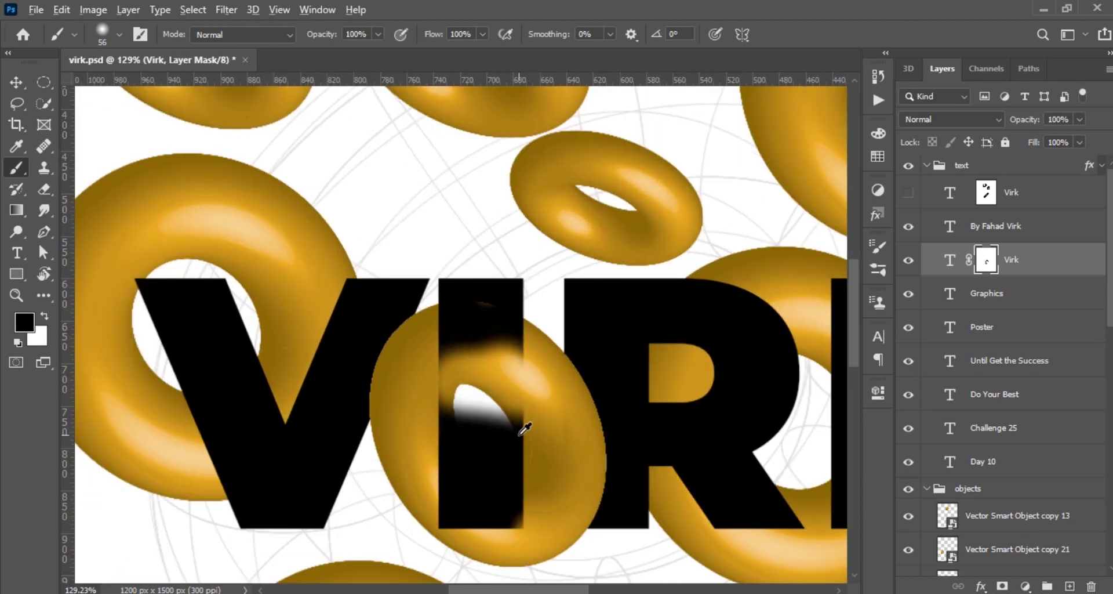
scroll(522, 427, "up", 3, "alt")
scroll(721, 367, "down", 3, "alt")
Step: Select the donut behind the I, reset colours, and paint the mask so its top shows over the letter
key("v")
left_click(557, 256)
scroll(557, 255, "up", 2, "alt")
key("b")
key("d")
scroll(553, 316, "up", 2, "alt")
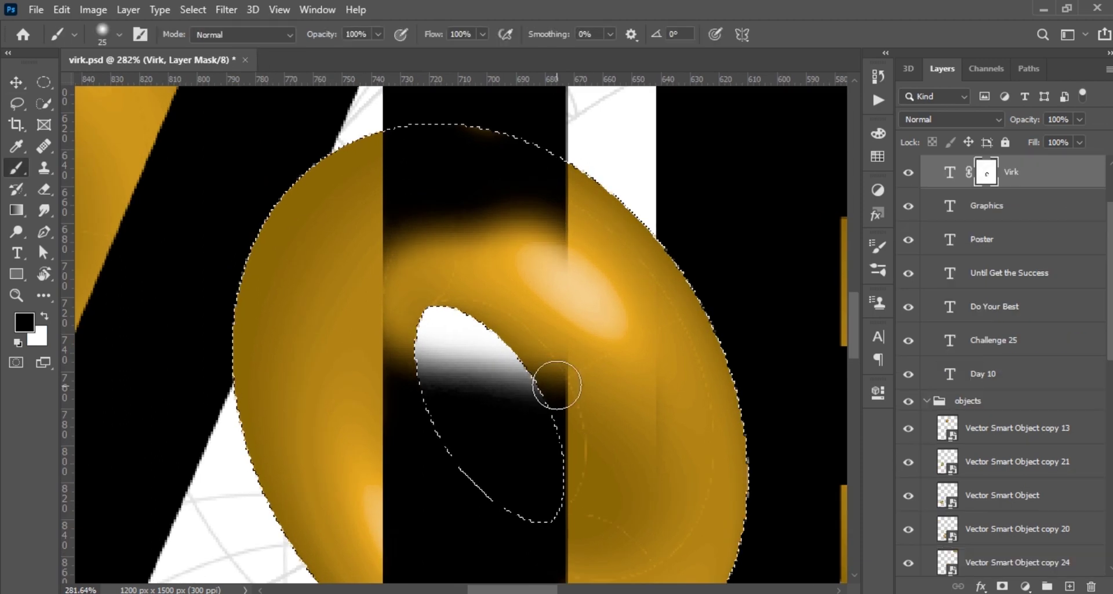
key("x")
key("x")
mouse_move(412, 308)
left_mouse_down()
mouse_move(522, 174)
mouse_move(520, 203)
left_mouse_up()
Step: Shrink the brush and move a small donut onto the top of the I
scroll(418, 250, "down", 2)
scroll(472, 384, "up", 1)
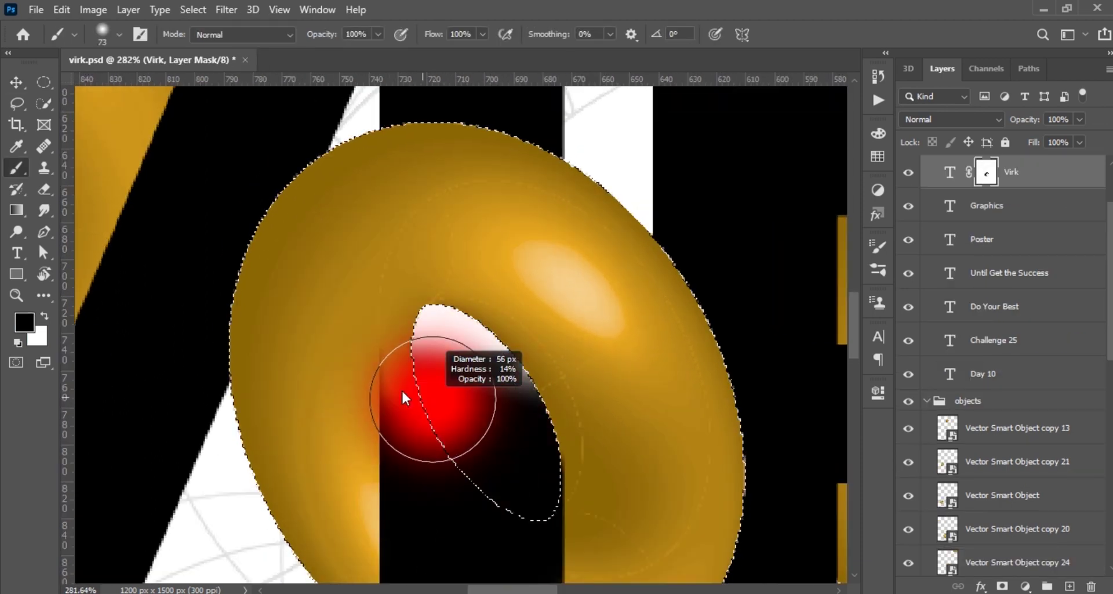
left_click_drag(410, 398, 405, 397)
scroll(410, 398, "down", 3)
scroll(525, 439, "down", 1)
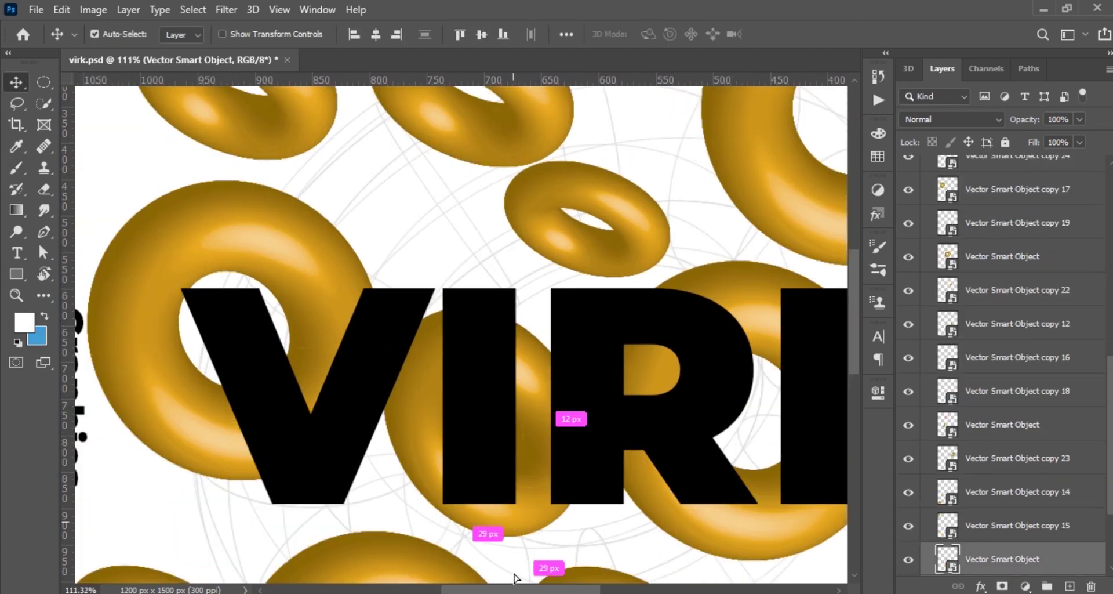
mouse_move(510, 464)
left_mouse_down()
mouse_move(507, 284)
mouse_move(522, 236)
left_mouse_up()
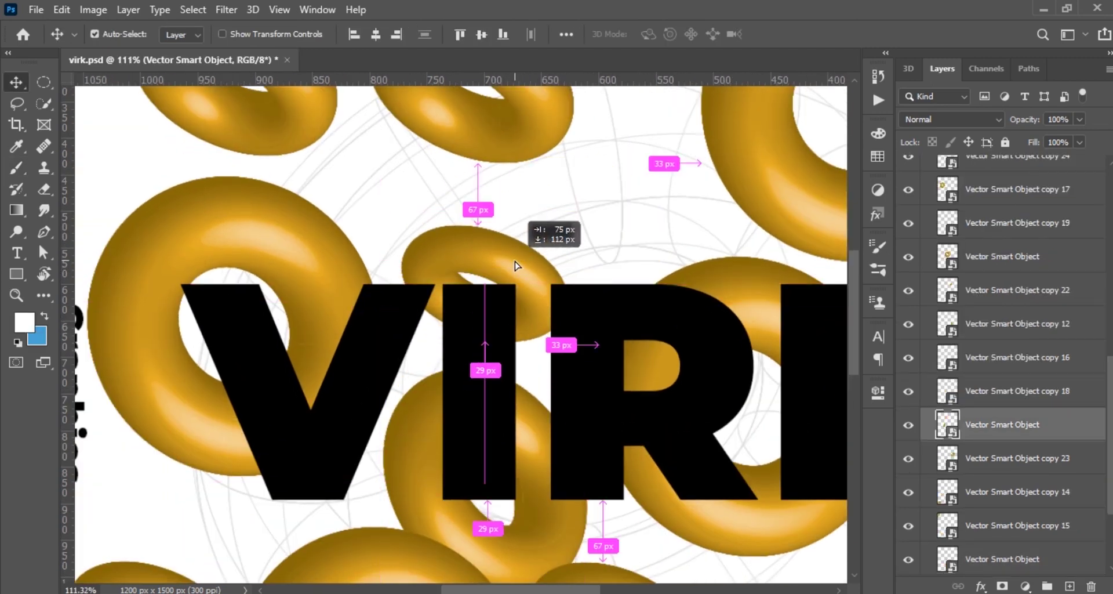
Step: Paste the donut as a Smart Object and place it diagonally across the V
scroll(539, 231, "down", 1)
scroll(522, 261, "down", 2)
scroll(429, 318, "up", 2)
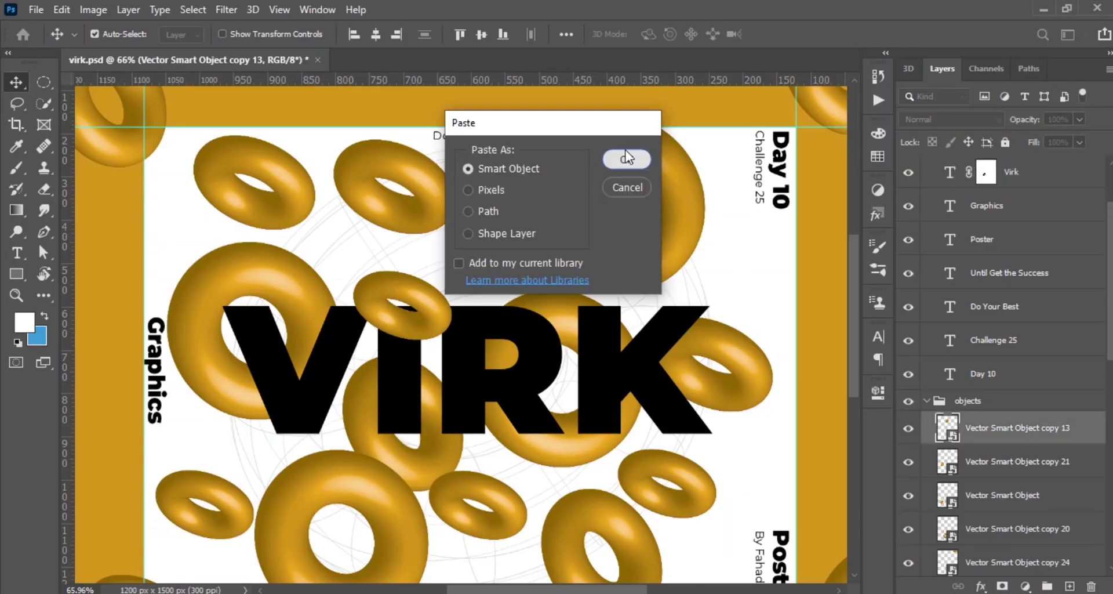
left_click(626, 158)
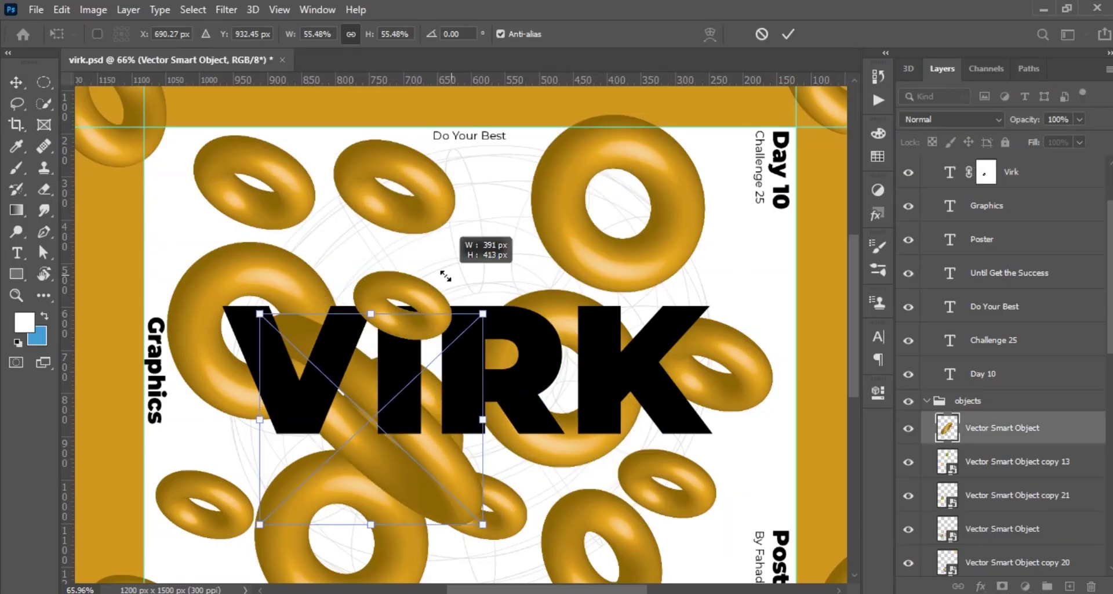
left_click_drag(453, 243, 399, 393)
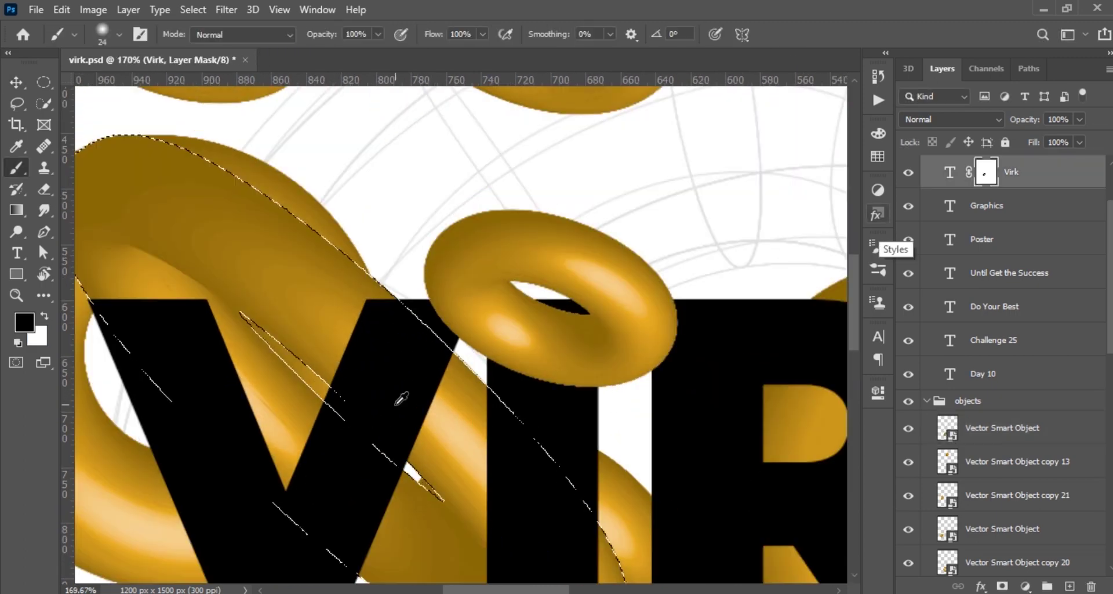
Step: Mask the V where the gold tube crosses it, then deselect
mouse_move(401, 399)
left_mouse_down()
mouse_move(405, 361)
mouse_move(395, 377)
mouse_move(405, 398)
mouse_move(385, 355)
left_mouse_up()
scroll(384, 355, "down", 2)
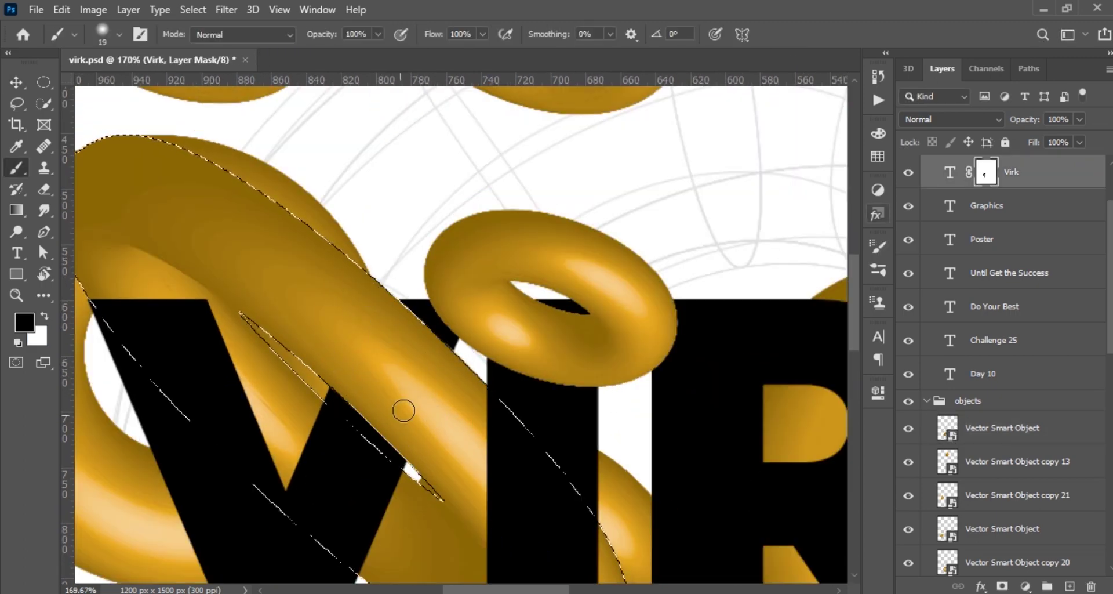
key("ctrl+d")
scroll(400, 404, "down", 3)
scroll(515, 415, "down", 2)
Step: Move one donut down slightly and reposition the small donut to the left
key("v")
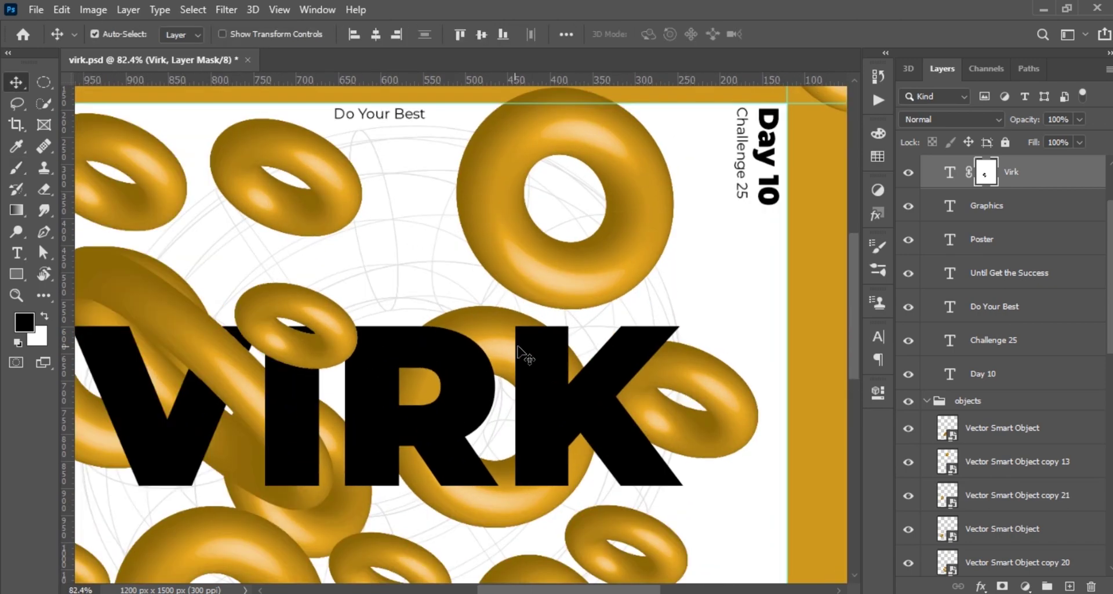
left_click_drag(548, 490, 548, 517)
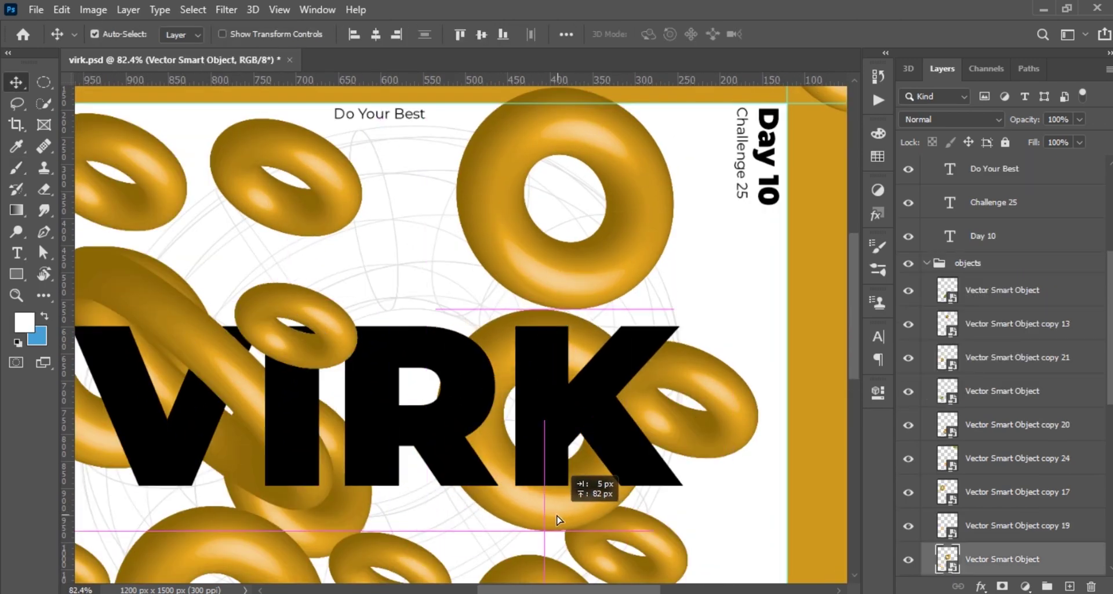
left_click(539, 377)
scroll(529, 261, "down", 3)
left_click_drag(529, 261, 496, 260)
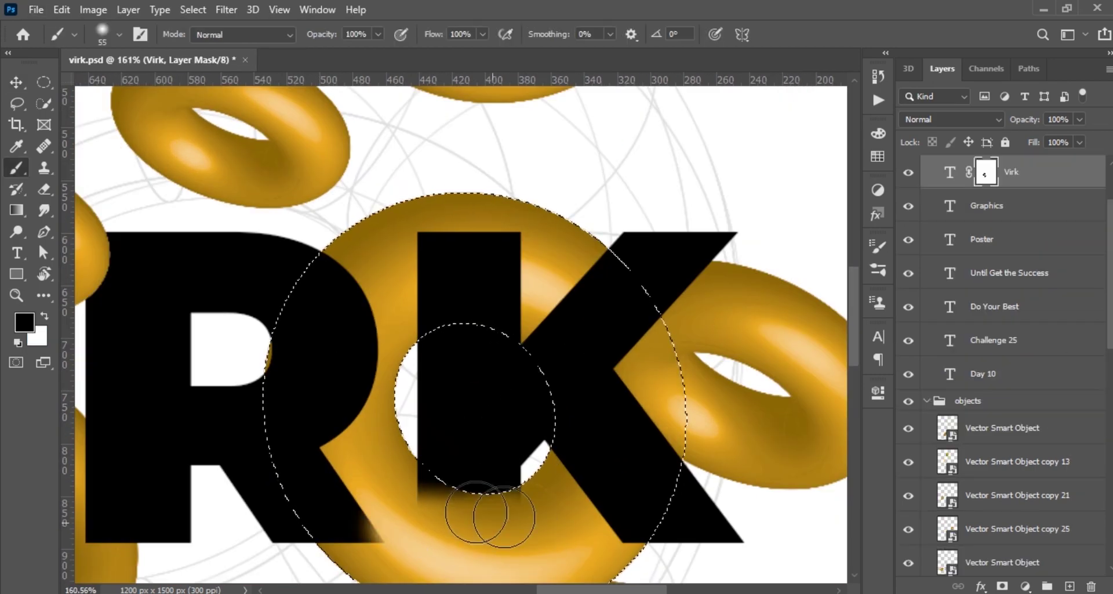
Step: Mask the letters where the donut passes over them, then swap foreground and background colours
left_click_drag(490, 514, 373, 522)
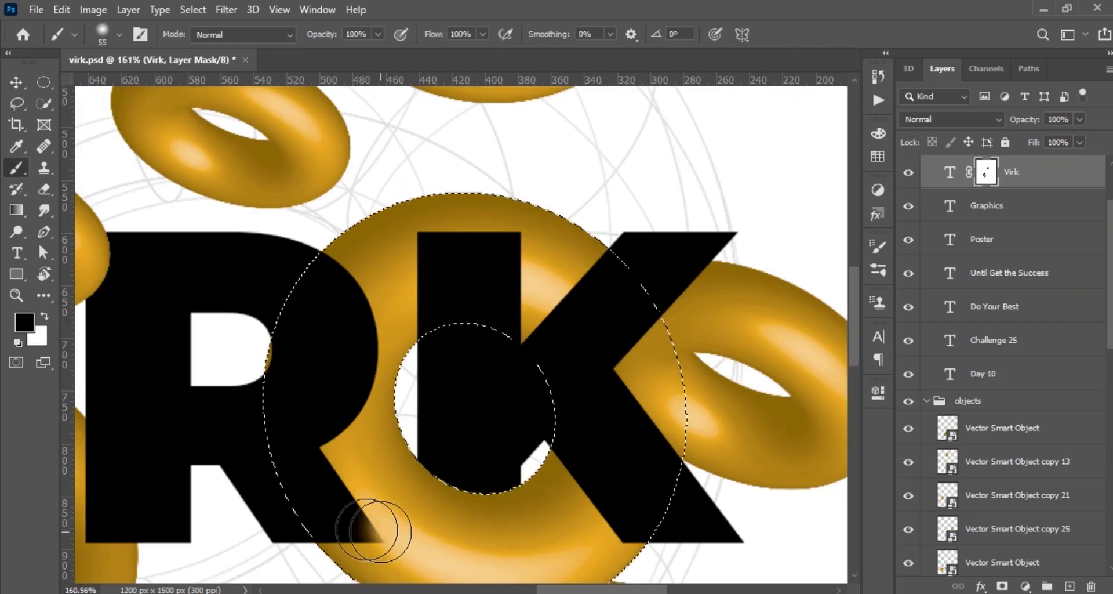
key("x")
scroll(563, 396, "down", 5)
scroll(535, 490, "down", 3)
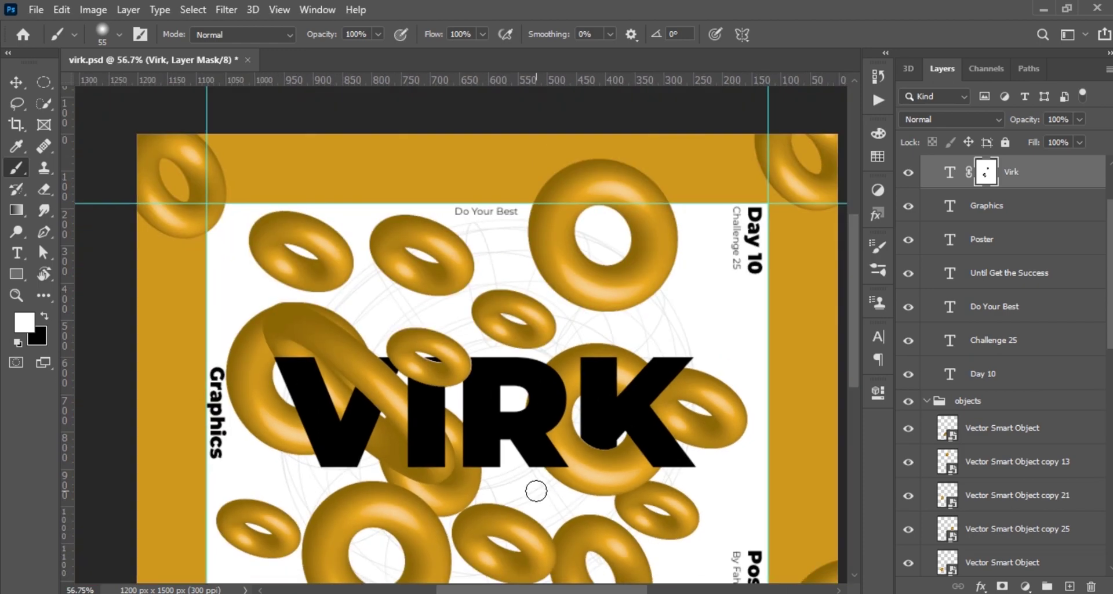
Step: Nudge the left donut beside the Graphics text and move a right-side donut into place
key("v")
left_click_drag(174, 291, 164, 326)
scroll(164, 326, "down", 2)
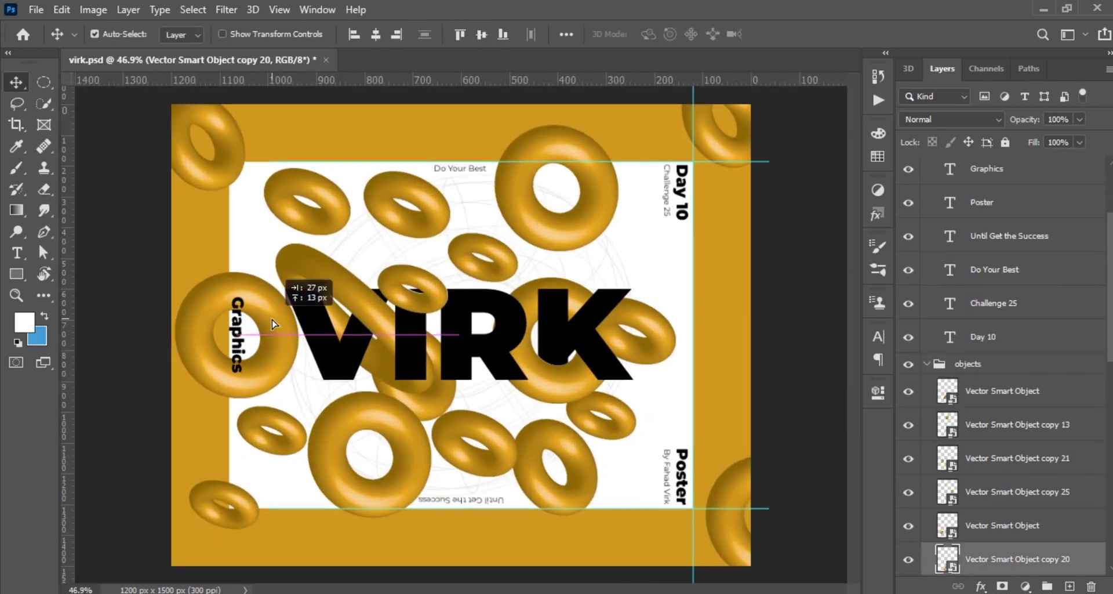
scroll(232, 336, "down", 2)
scroll(293, 342, "up", 3)
scroll(575, 290, "up", 1)
mouse_move(580, 293)
left_mouse_down()
mouse_move(576, 329)
mouse_move(481, 406)
left_mouse_up()
scroll(577, 331, "down", 2)
Step: Reset the view rotation, move two donuts up near the top, and collapse the objects group
key("r")
scroll(481, 429, "down", 2)
scroll(482, 456, "up", 1)
scroll(481, 456, "down", 1)
left_click_drag(386, 345, 470, 185)
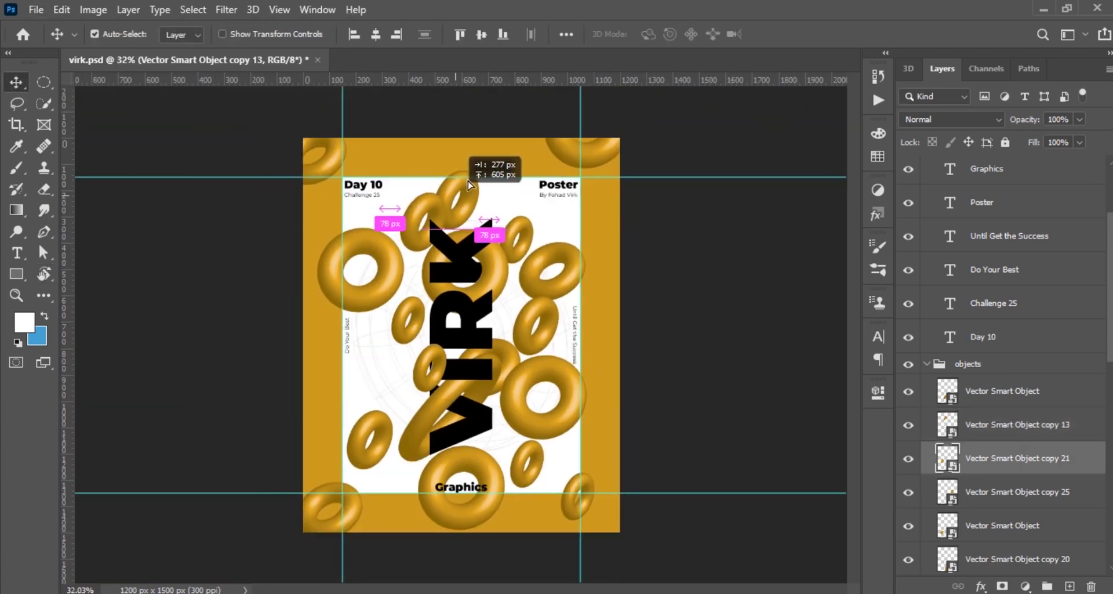
left_click_drag(516, 241, 525, 219)
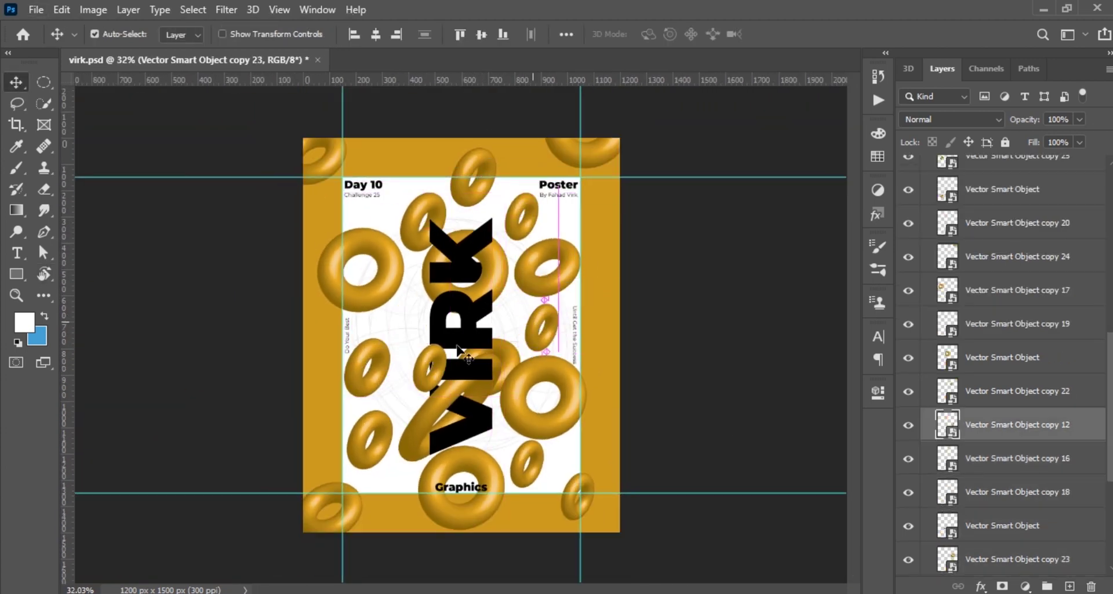
scroll(454, 375, "up", 1)
scroll(454, 375, "up", 1)
scroll(915, 348, "up", 5)
left_click(927, 328)
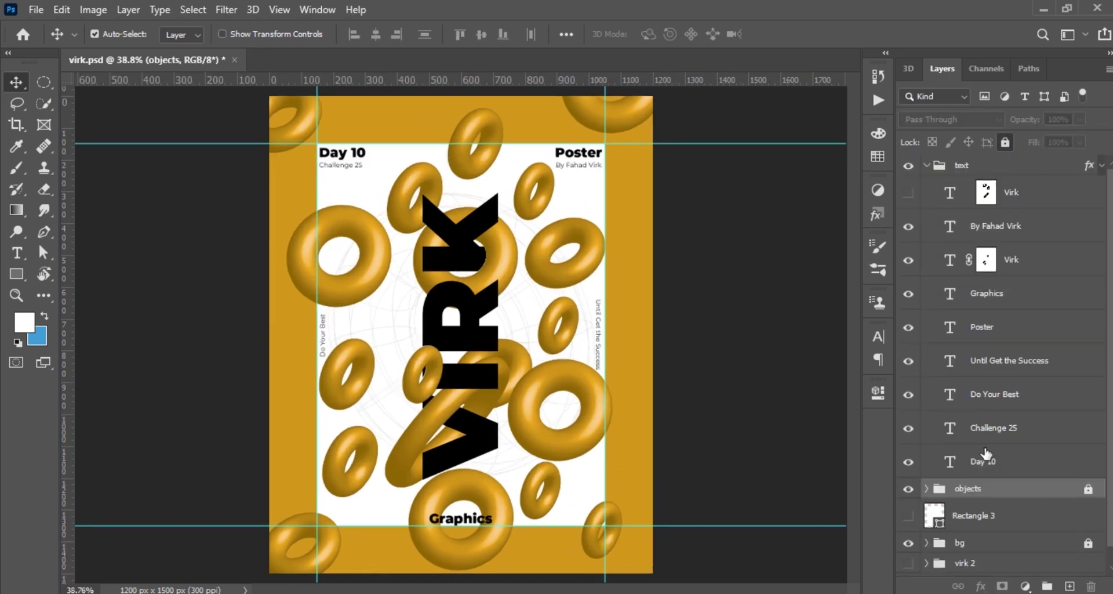
Step: Group the text group through the bg group into a new group, virk 4
left_click(1023, 200)
left_click(927, 165)
left_click(963, 165)
left_click(1008, 244, "shift")
key("ctrl+g")
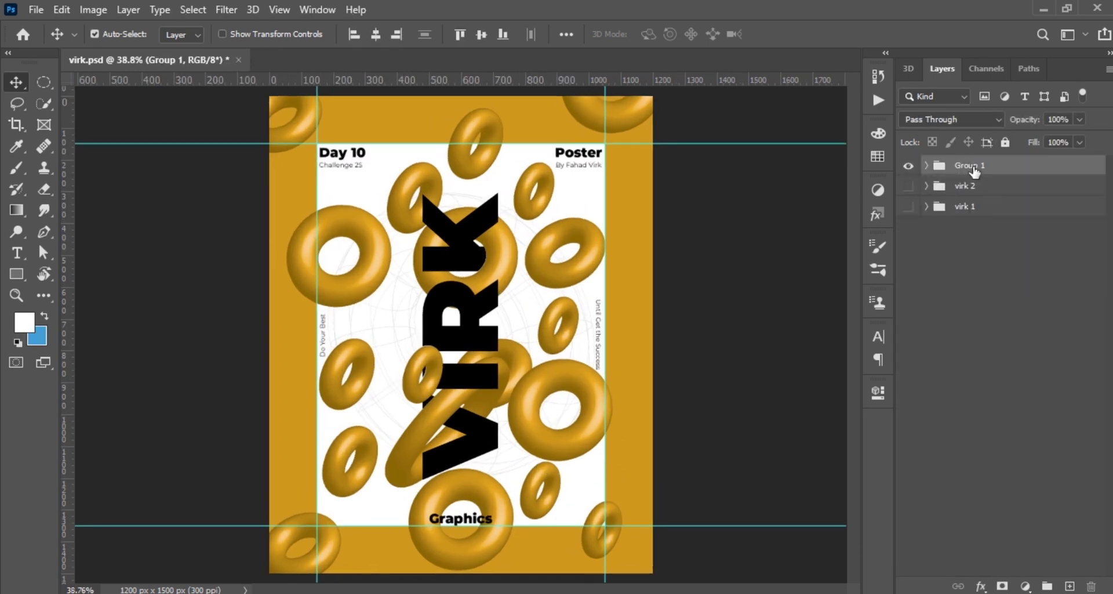
Step: Give the donut objects group a Color Overlay from a saved colour code, in Overlay mode
left_click(926, 165)
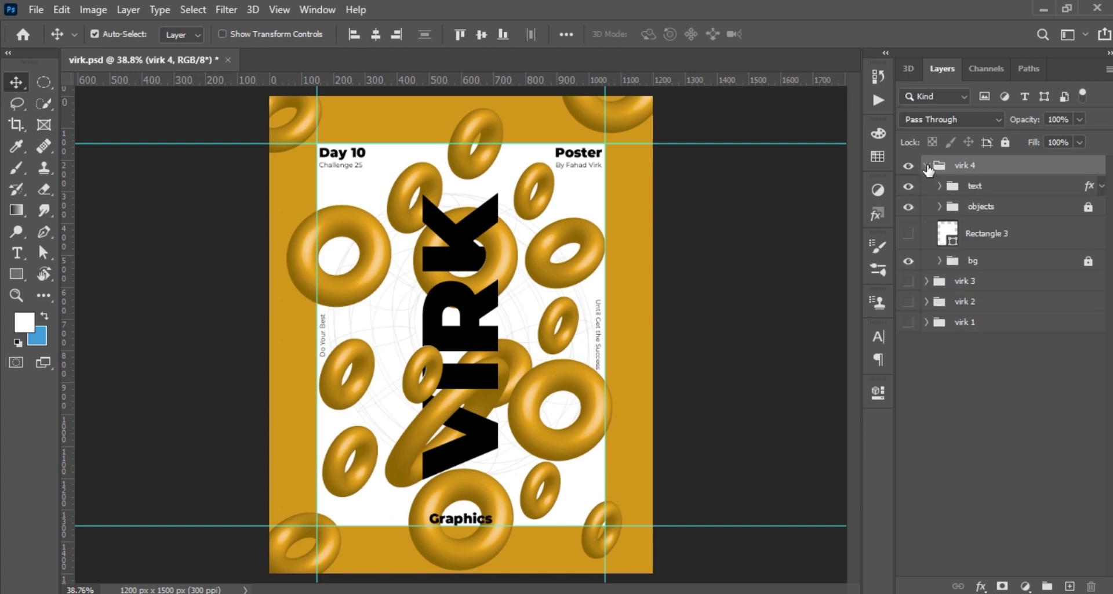
double_click(952, 210)
left_click(867, 177)
key("ctrl+v")
key("super+v")
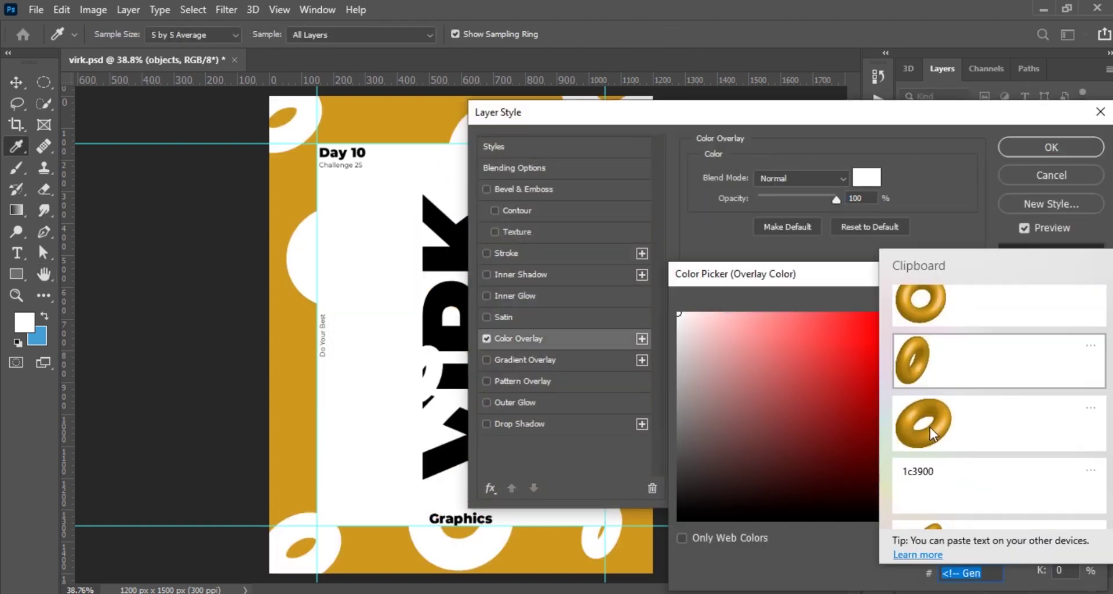
left_click(920, 465)
left_click(1051, 305)
left_click(800, 178)
left_click(1051, 147)
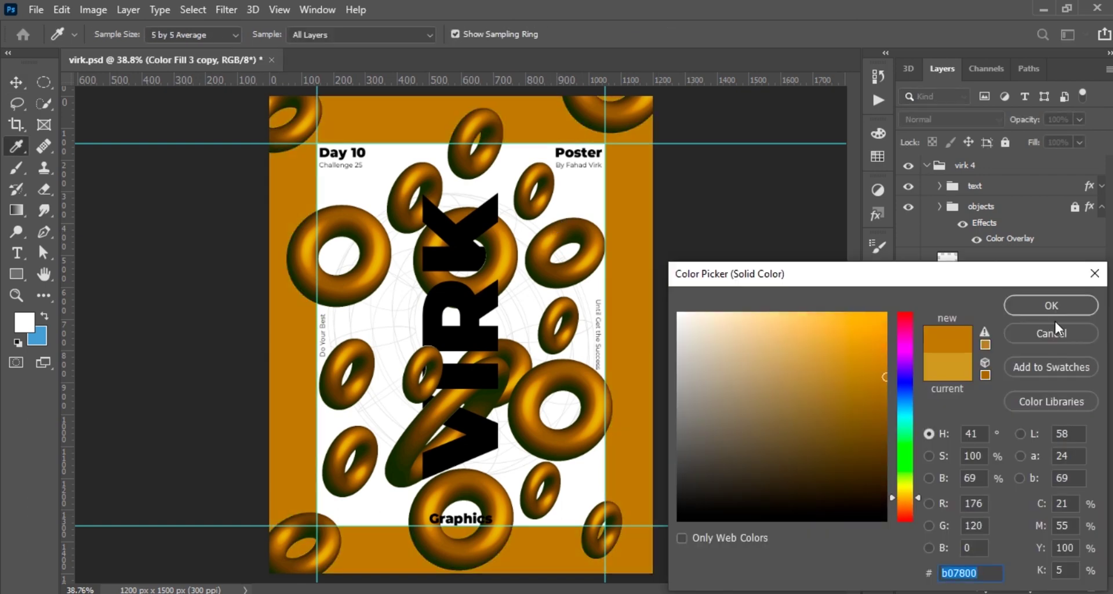
Step: Recolour the background fill to b07800 and invert its mask so it covers the whole page
left_click(1053, 304)
left_click(998, 325)
key("ctrl+i")
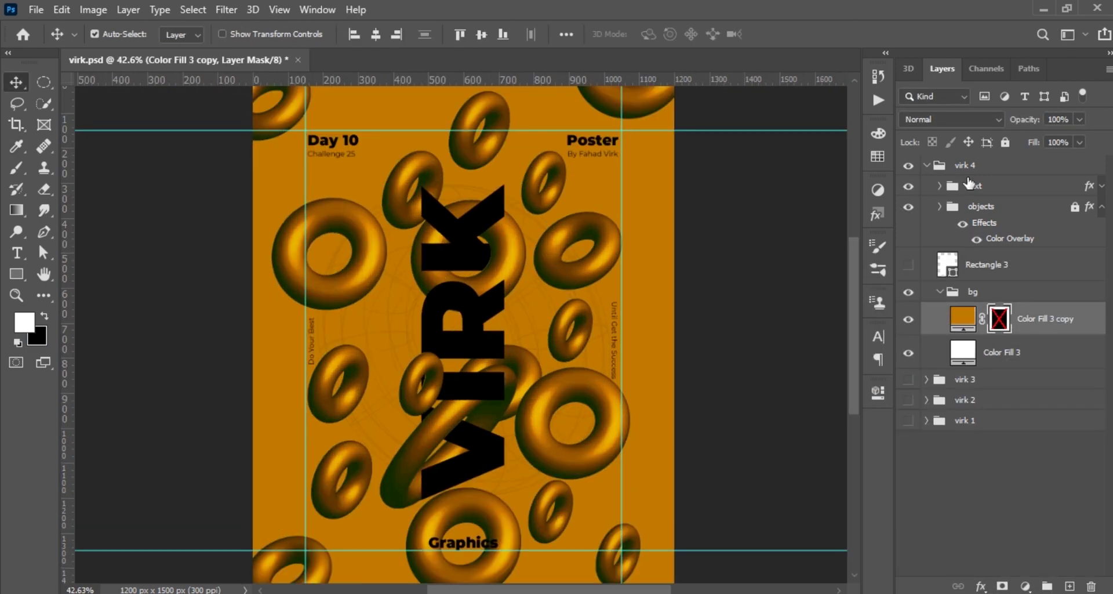
Step: Add a white Color Overlay to the text group
double_click(1021, 186)
left_click(529, 339)
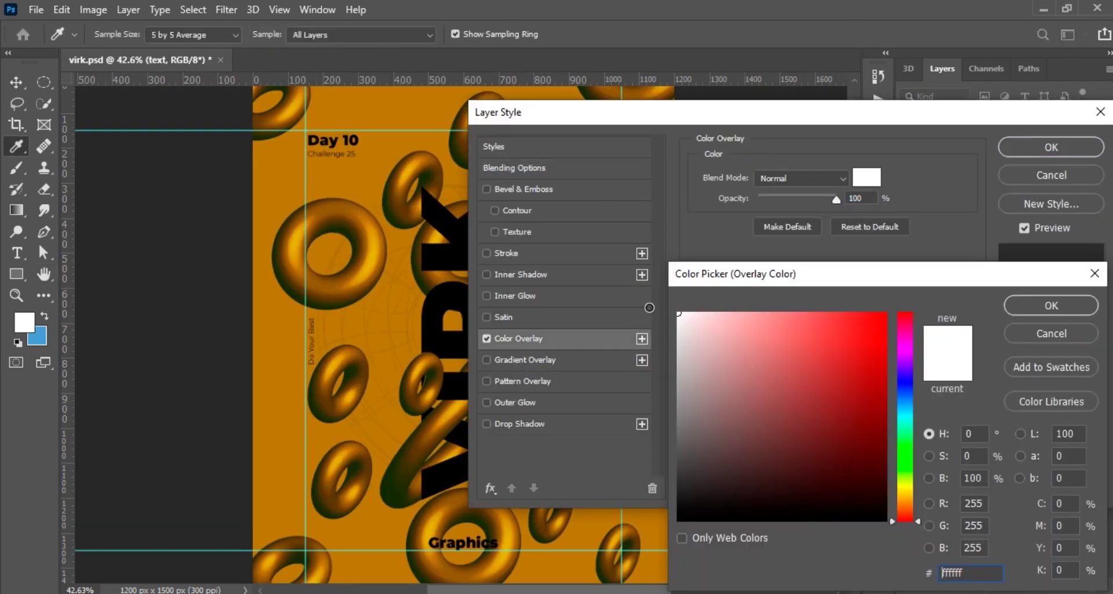
left_click(1051, 147)
key("v")
scroll(551, 436, "down", 2)
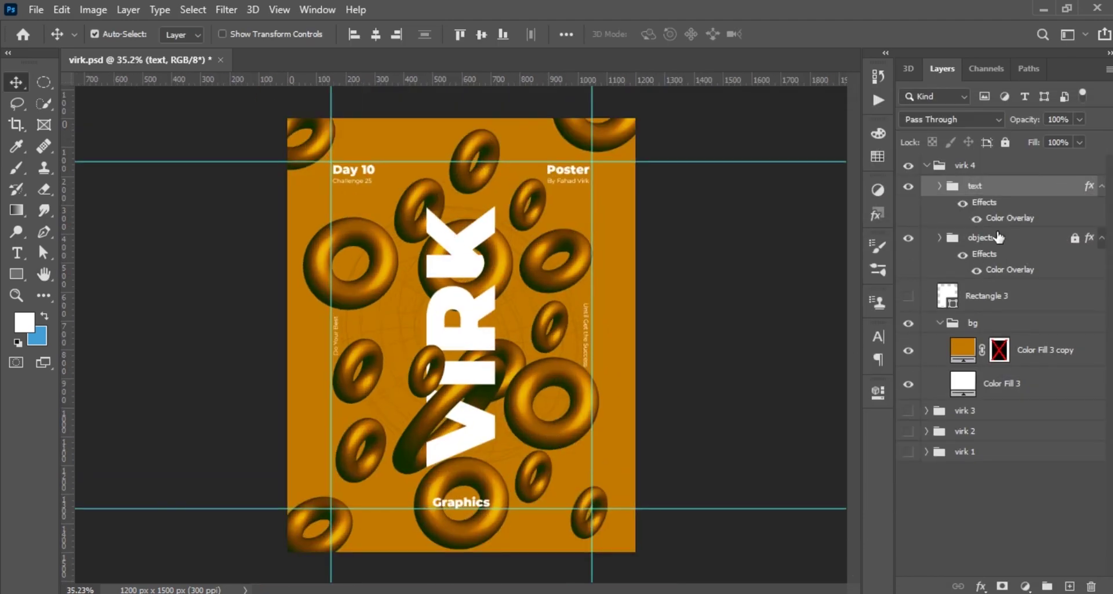
Step: Preview black and other text colours, keep white, and collapse the virk 4 group
double_click(1010, 218)
left_click(867, 176)
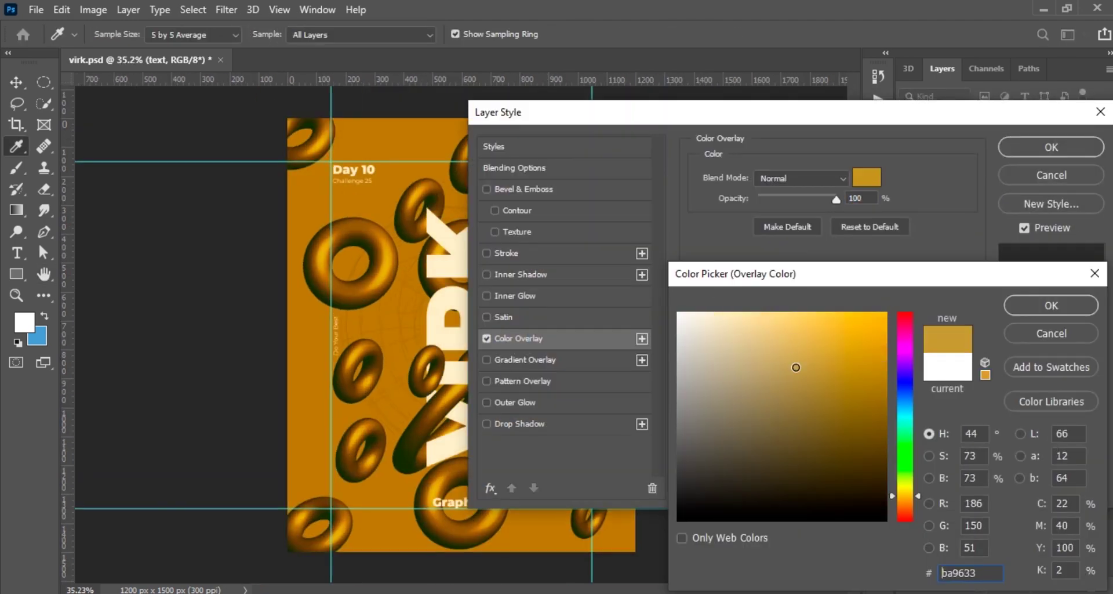
left_click(886, 519)
left_click_drag(910, 464, 905, 377)
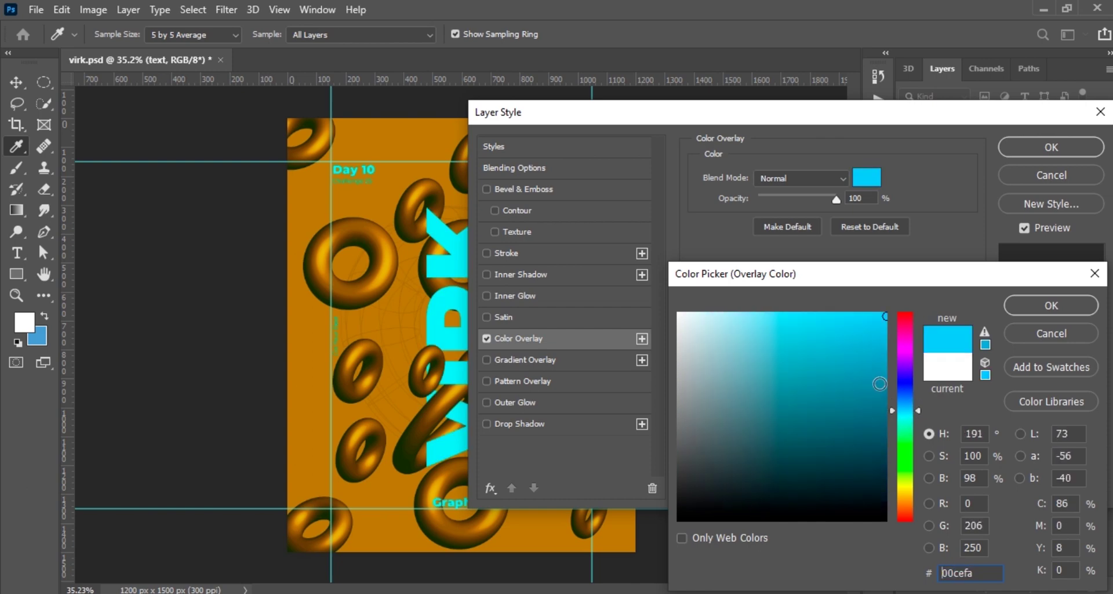
left_click(1052, 333)
left_click(1051, 147)
left_click(926, 165)
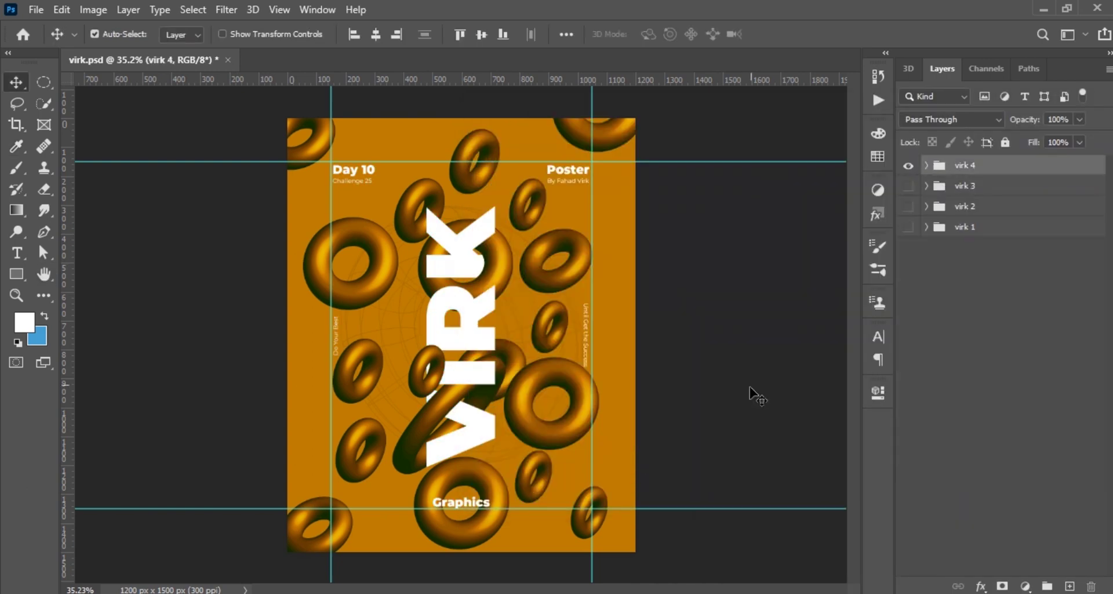
key("f")
key("f")
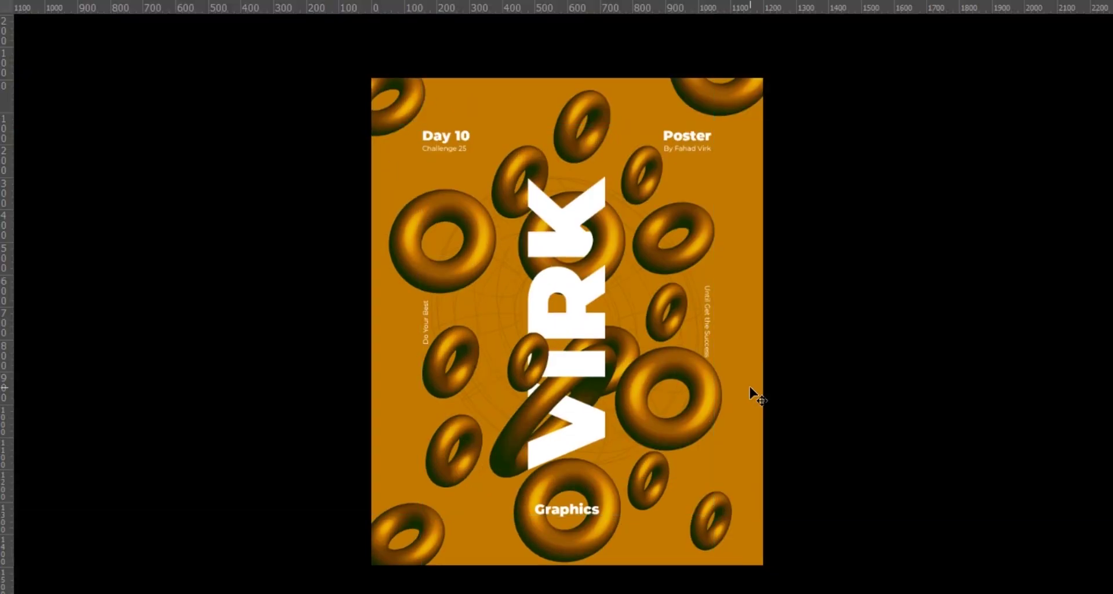
scroll(701, 316, "up", 5)
mouse_move(344, 254)
left_mouse_down()
mouse_move(633, 404)
mouse_move(544, 529)
mouse_move(874, 436)
left_mouse_up()
left_click_drag(533, 483, 855, 6)
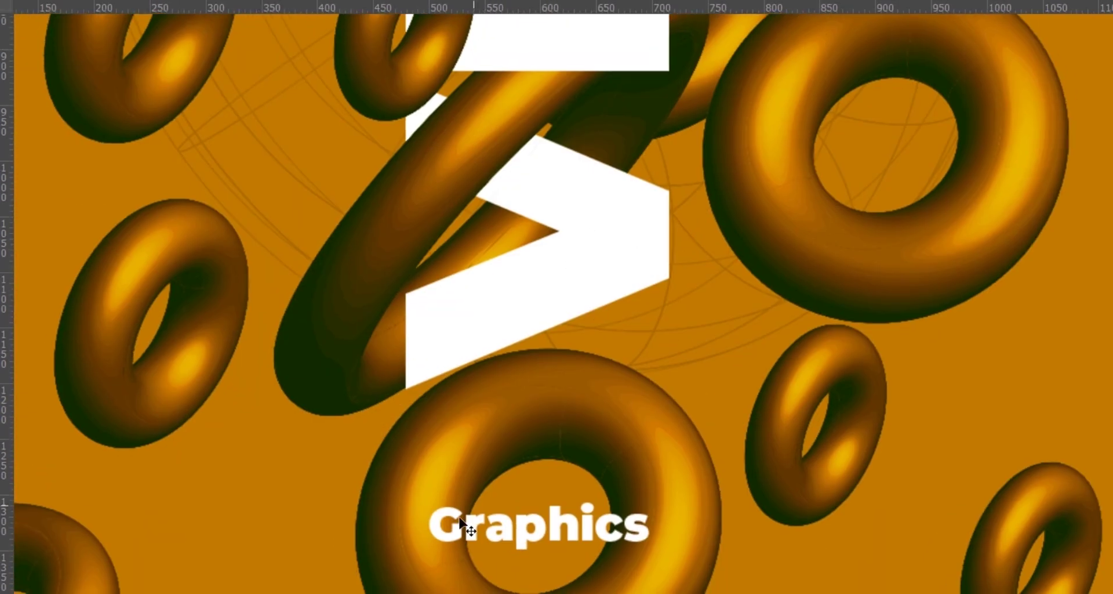
scroll(555, 385, "down", 5)
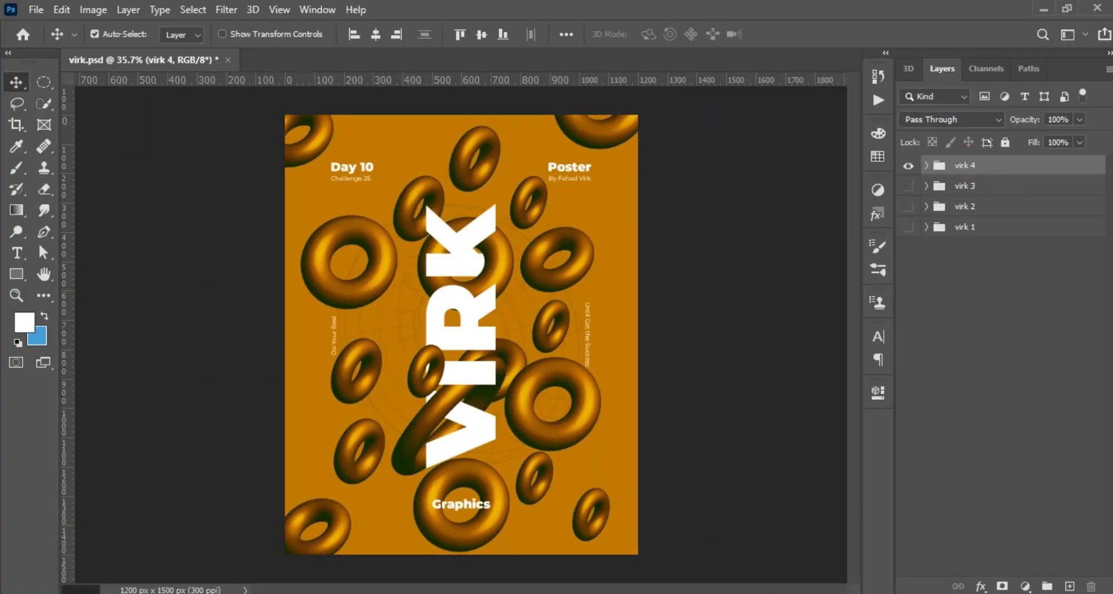